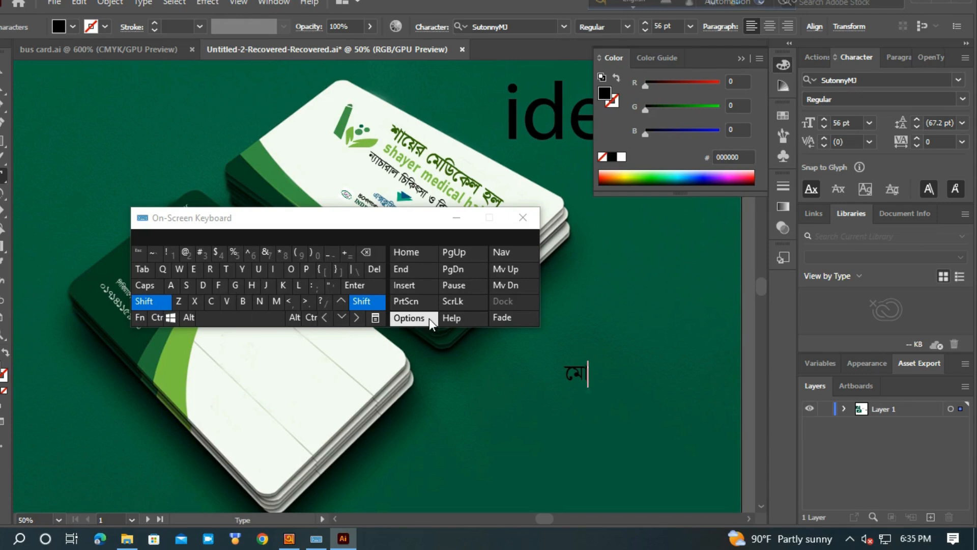
- Continue the Bengali text line with the cardholder's title colon and first name, followed by a single space
{"action": "left_click", "coordinate": [316, 286]}
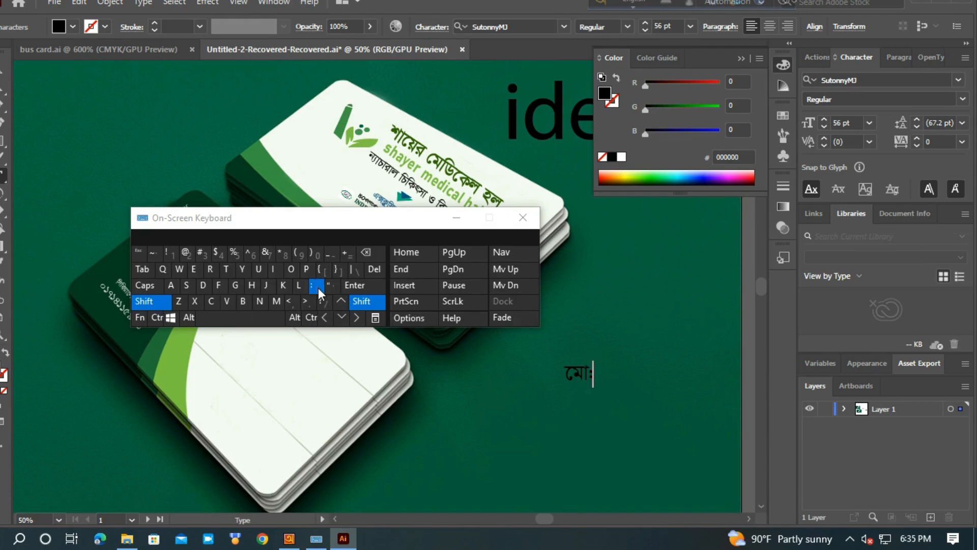
{"action": "left_click", "coordinate": [253, 321]}
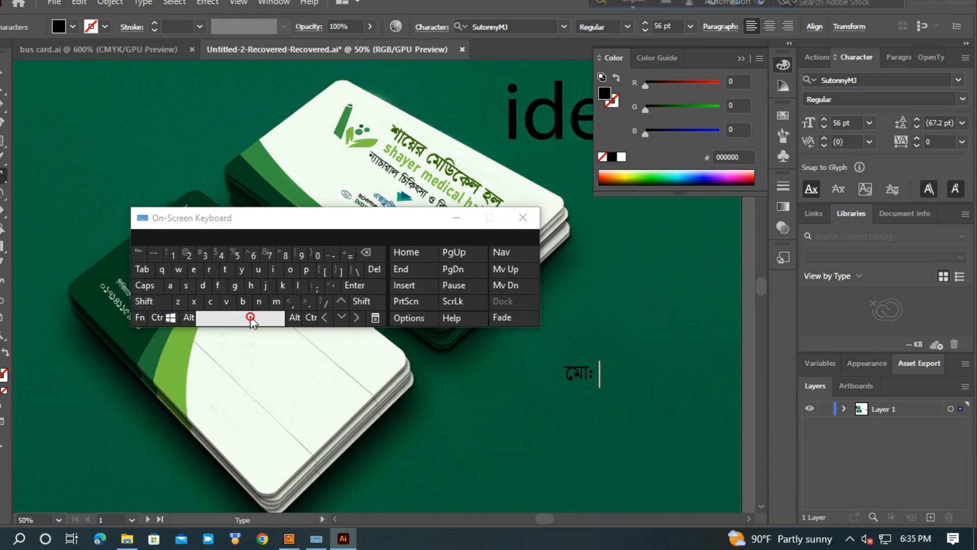
{"action": "left_click", "coordinate": [268, 286]}
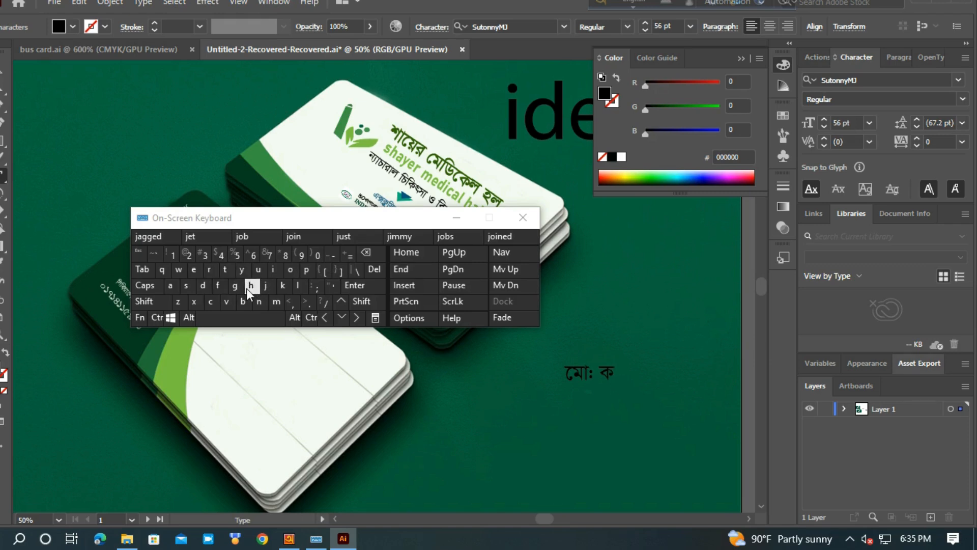
{"action": "left_click", "coordinate": [224, 288]}
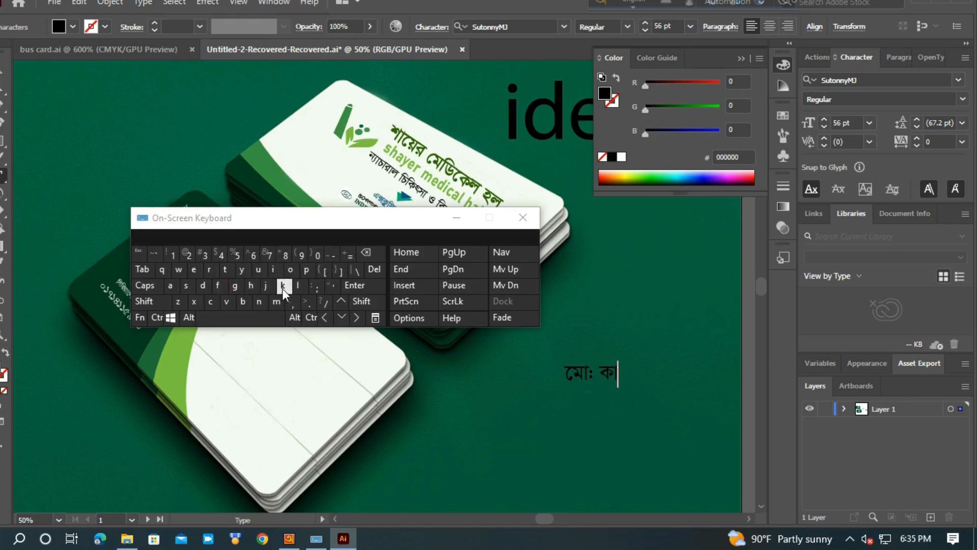
{"action": "left_click", "coordinate": [275, 303]}
{"action": "left_click", "coordinate": [230, 303]}
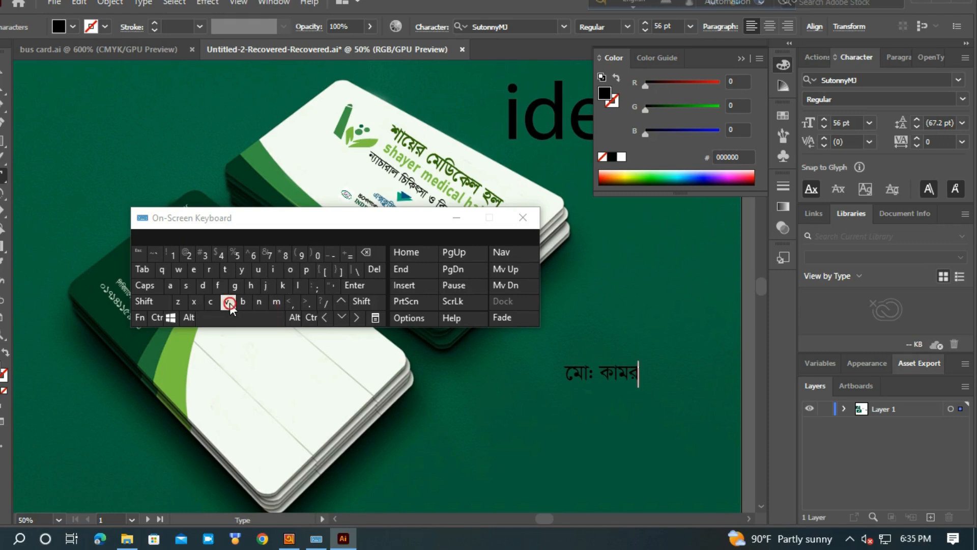
{"action": "left_click", "coordinate": [181, 301]}
{"action": "left_click", "coordinate": [151, 301]}
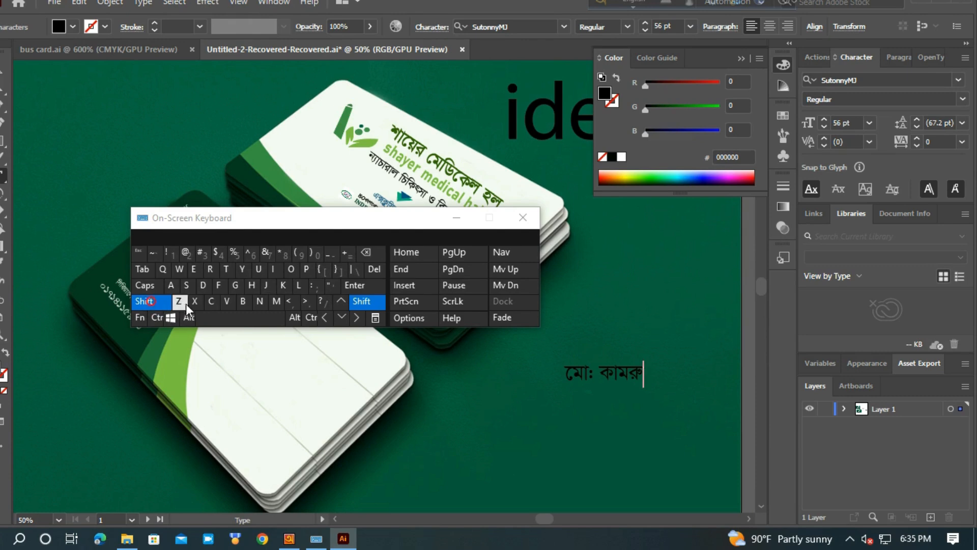
{"action": "left_click", "coordinate": [227, 304]}
{"action": "left_click", "coordinate": [241, 323]}
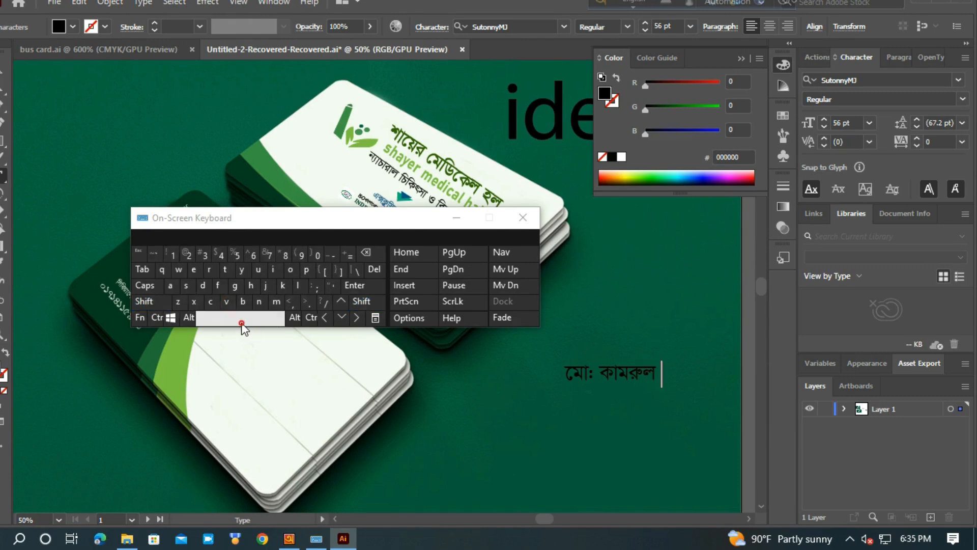
{"action": "left_click", "coordinate": [217, 288]}
{"action": "left_click", "coordinate": [365, 253]}
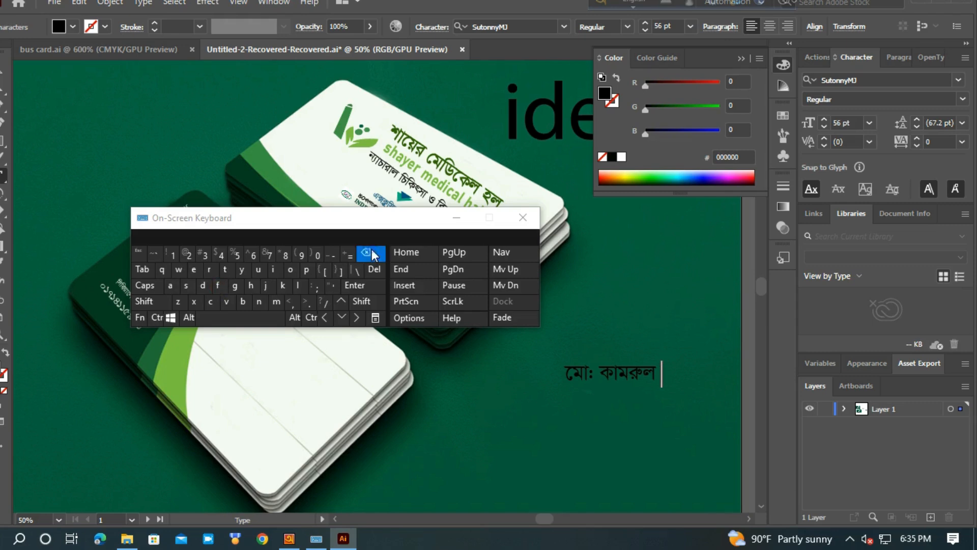
{"action": "left_click", "coordinate": [249, 313]}
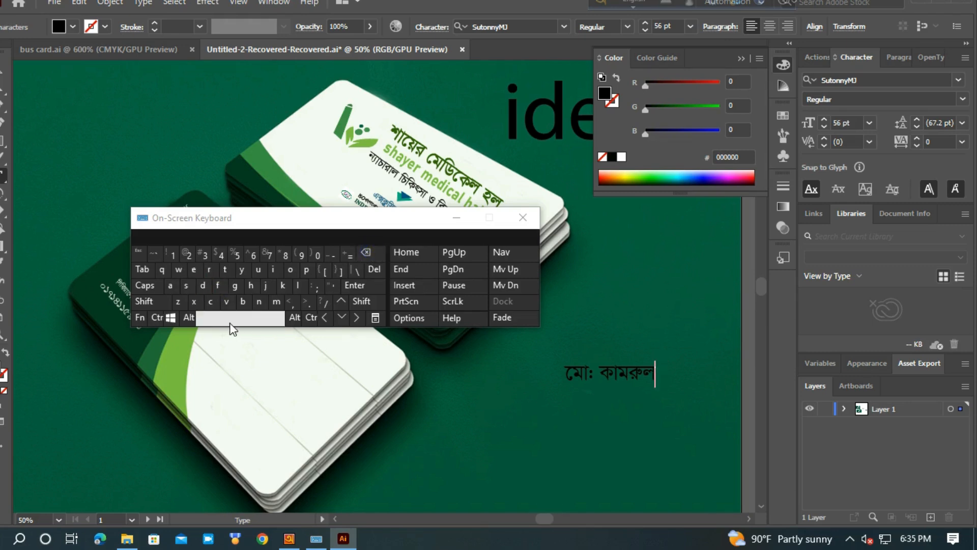
- Complete the text line with the cardholder's last name in Bengali and minimize the on-screen keyboard
{"action": "left_click", "coordinate": [155, 301]}
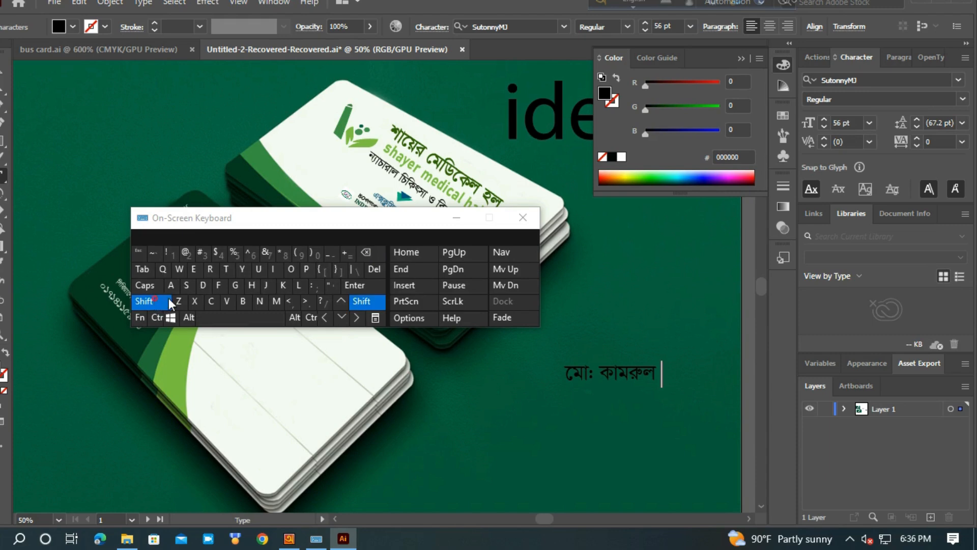
{"action": "left_click", "coordinate": [223, 285]}
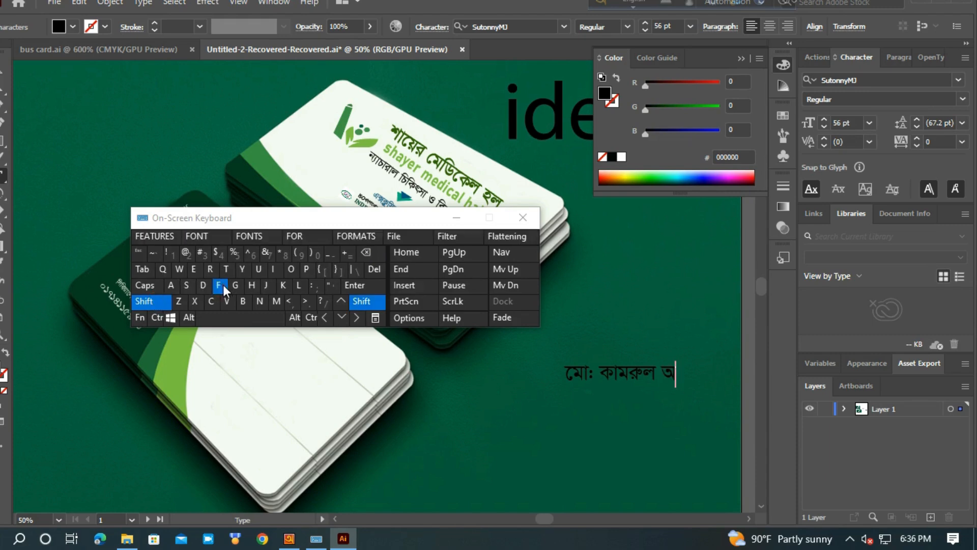
{"action": "left_click", "coordinate": [215, 286]}
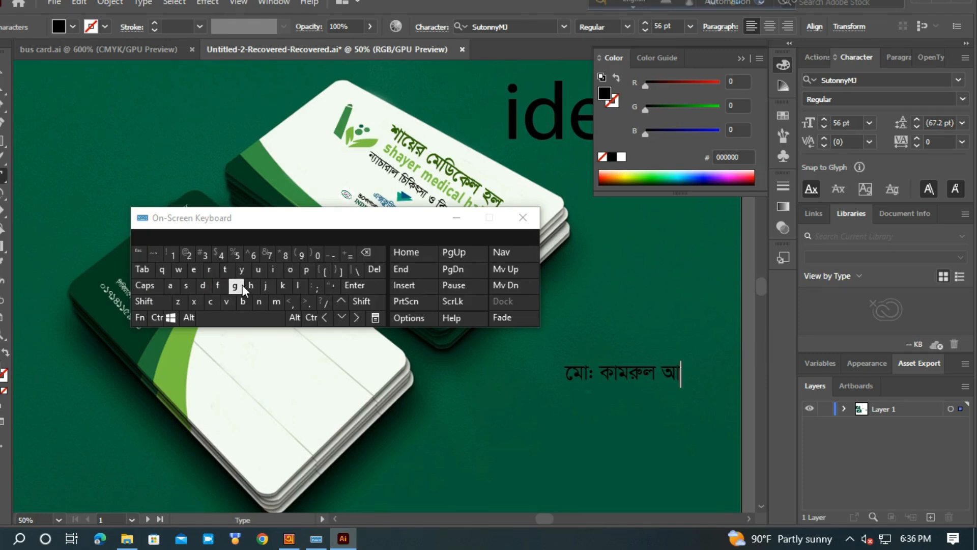
{"action": "left_click", "coordinate": [276, 271]}
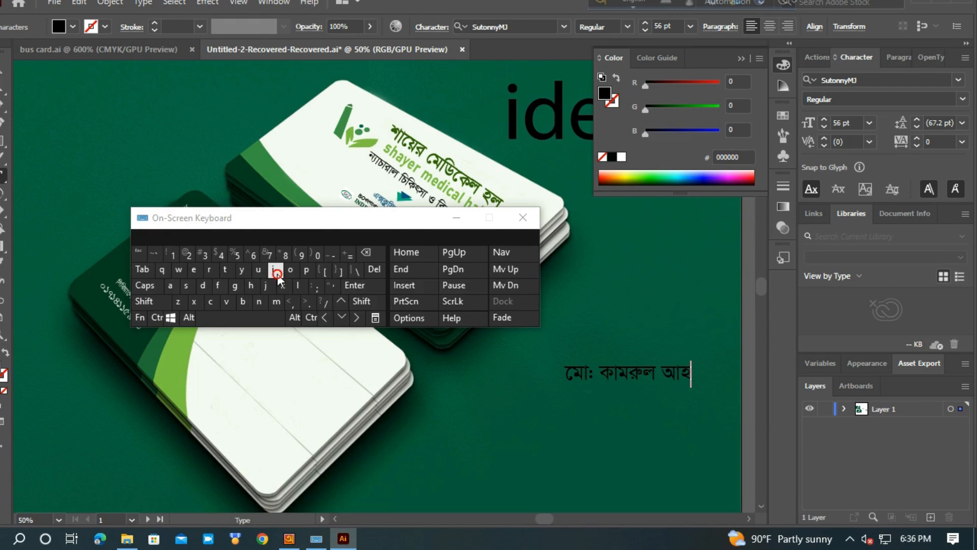
{"action": "left_click", "coordinate": [261, 308]}
{"action": "left_click", "coordinate": [216, 291]}
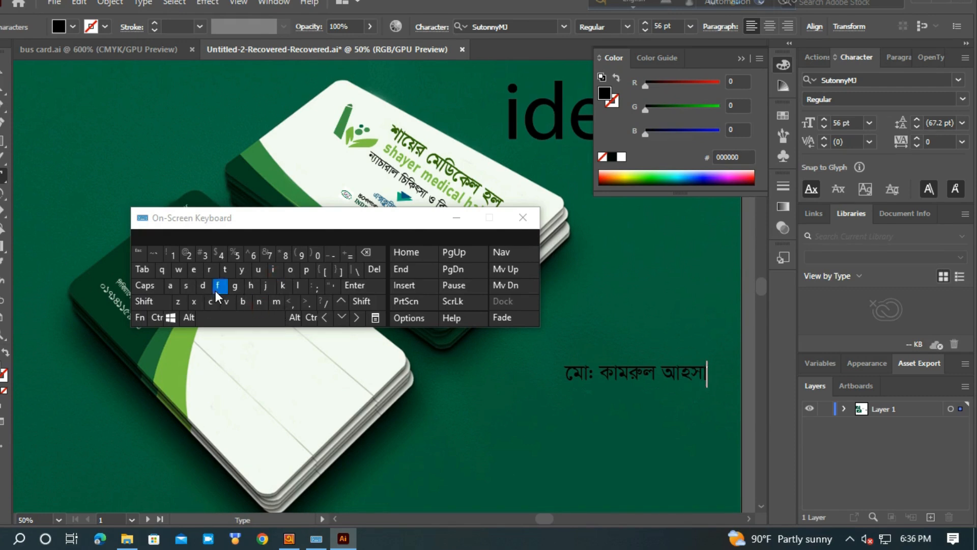
{"action": "double_click", "coordinate": [245, 301]}
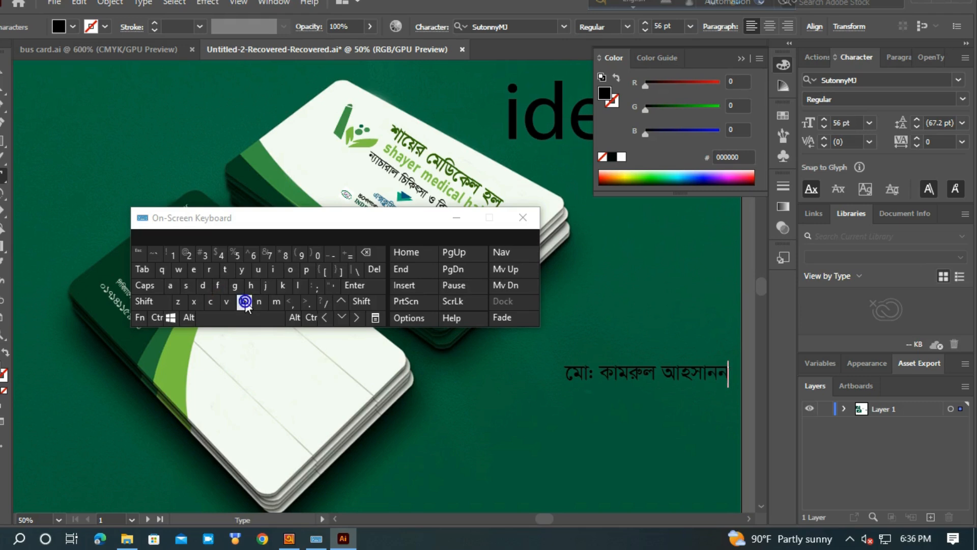
{"action": "double_click", "coordinate": [367, 252]}
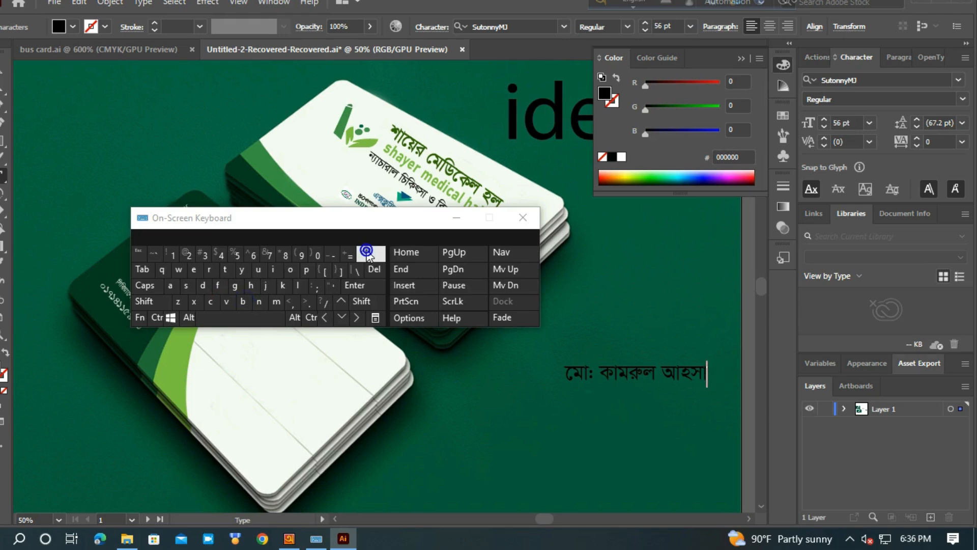
{"action": "left_click", "coordinate": [248, 307]}
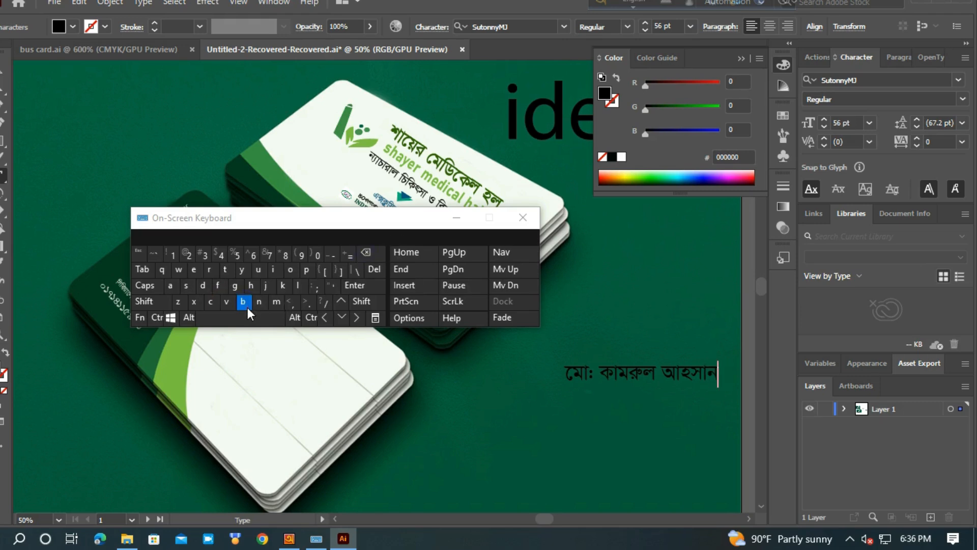
{"action": "left_click", "coordinate": [463, 219]}
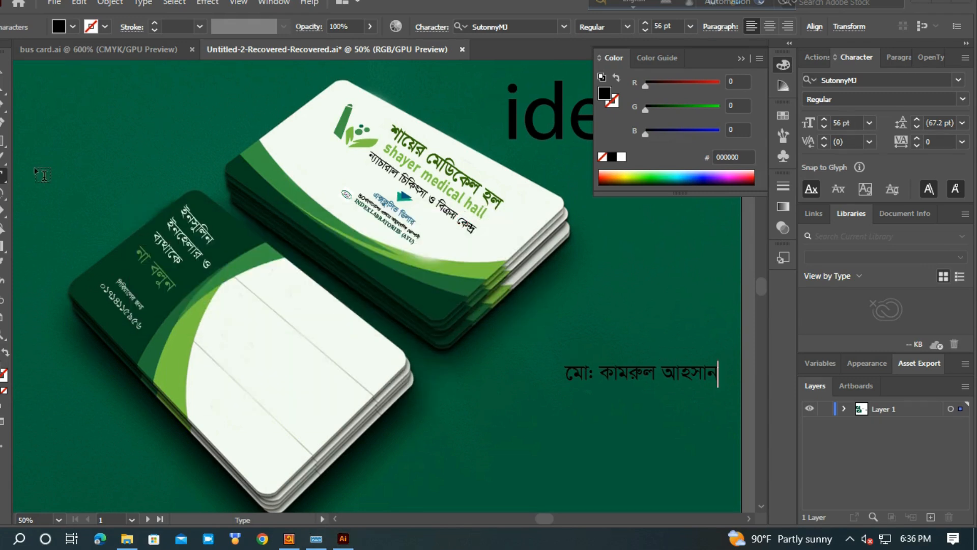
- Move the name text onto the blank white card, rotated parallel to the ruled lines, into the strip along its upper edge
{"action": "left_click", "coordinate": [2, 71]}
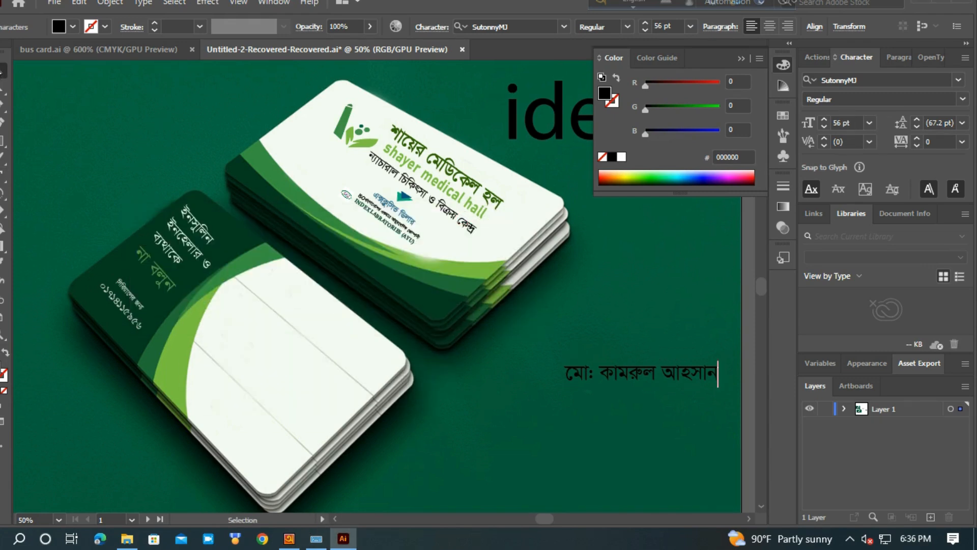
{"action": "double_click", "coordinate": [604, 376]}
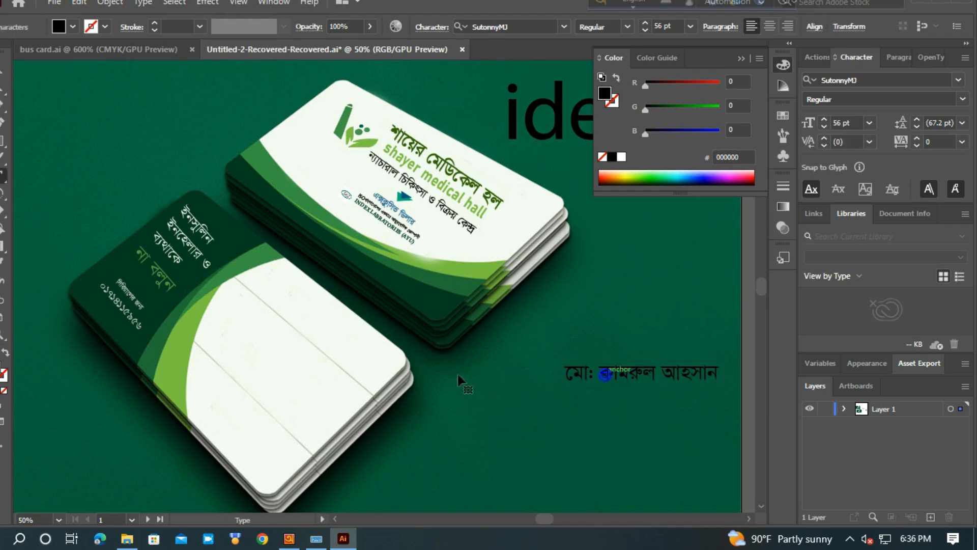
{"action": "left_click", "coordinate": [4, 72]}
{"action": "double_click", "coordinate": [618, 373]}
{"action": "key", "text": "Escape"}
{"action": "double_click", "coordinate": [619, 372]}
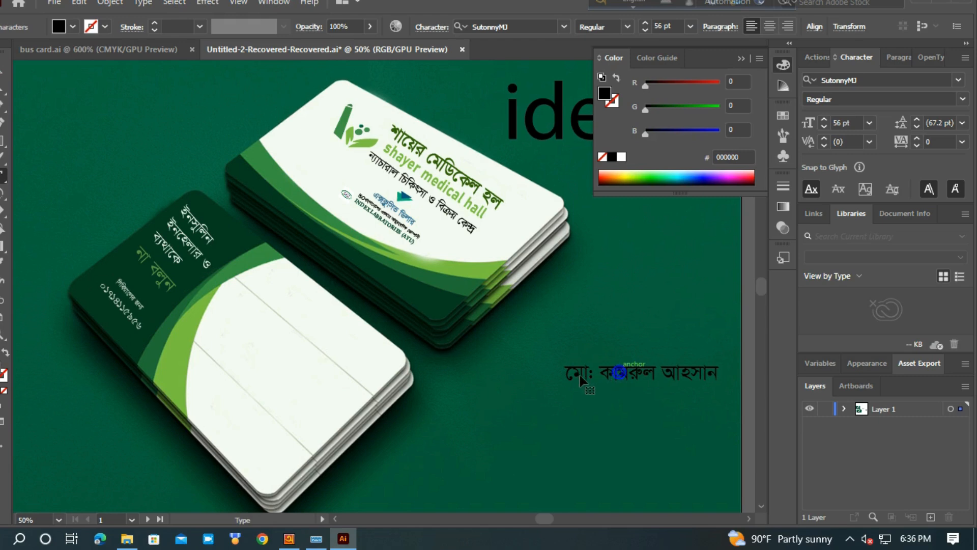
{"action": "left_click", "coordinate": [3, 70]}
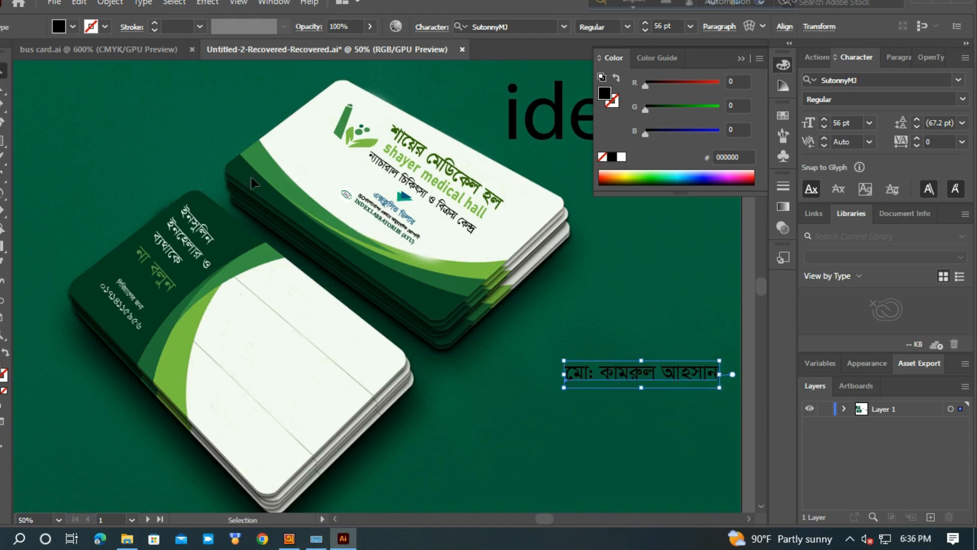
{"action": "left_click", "coordinate": [600, 373]}
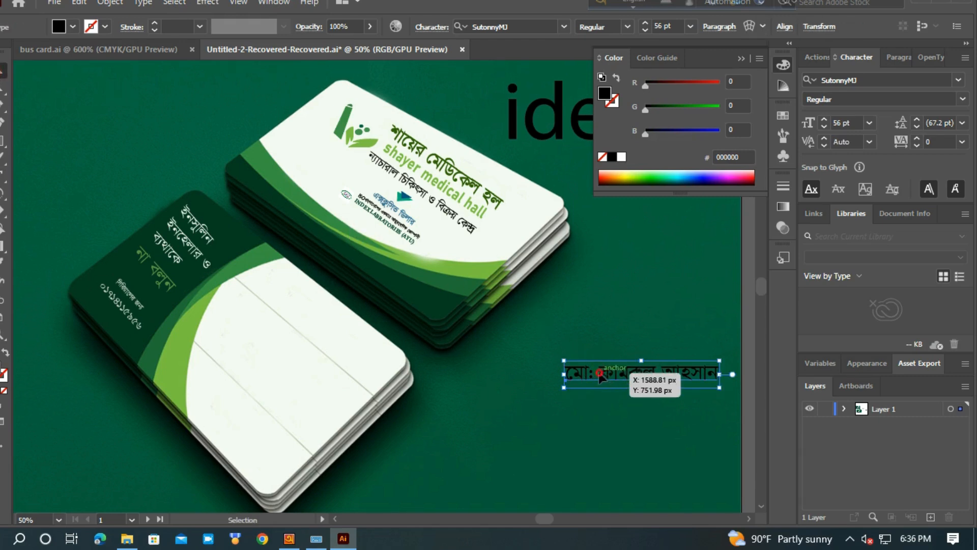
{"action": "left_click_drag", "start_coordinate": [598, 372], "coordinate": [251, 353]}
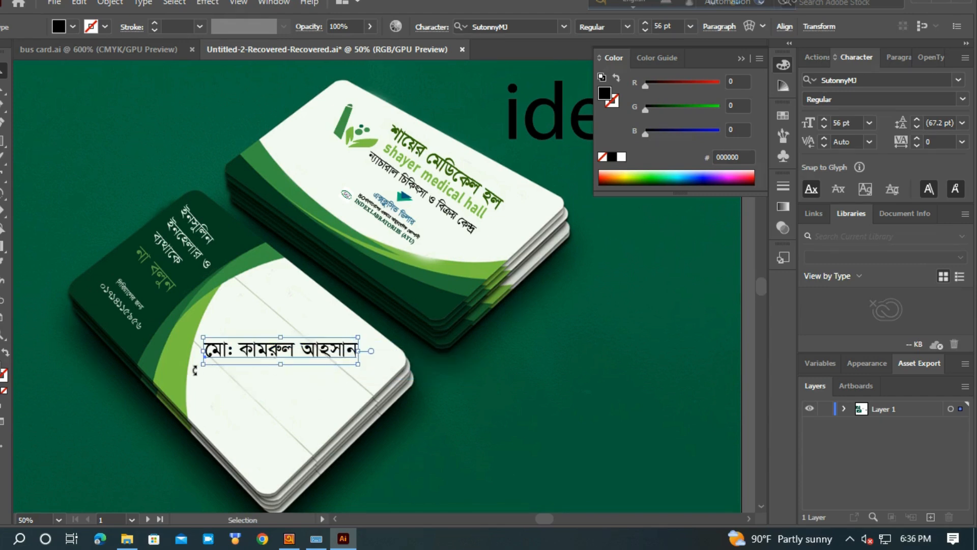
{"action": "left_click_drag", "start_coordinate": [195, 372], "coordinate": [206, 303]}
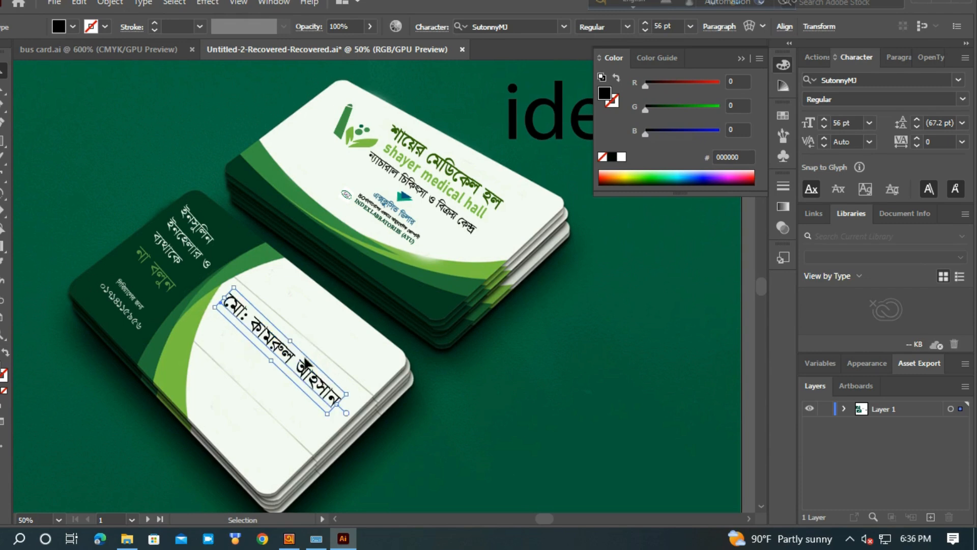
{"action": "left_click_drag", "start_coordinate": [267, 356], "coordinate": [325, 326]}
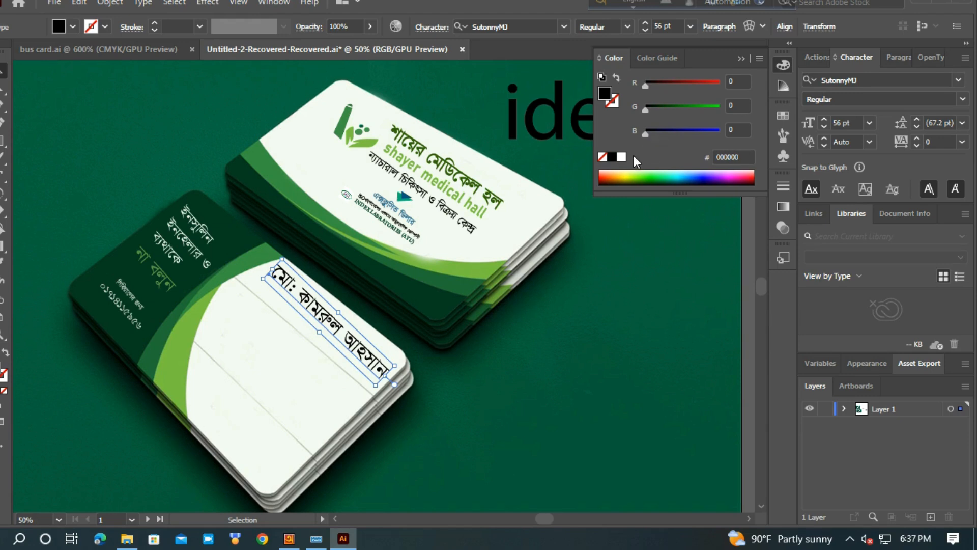
- Set the font size of the name on the card to 49 pt
{"action": "left_click", "coordinate": [643, 29]}
{"action": "left_click", "coordinate": [643, 29]}
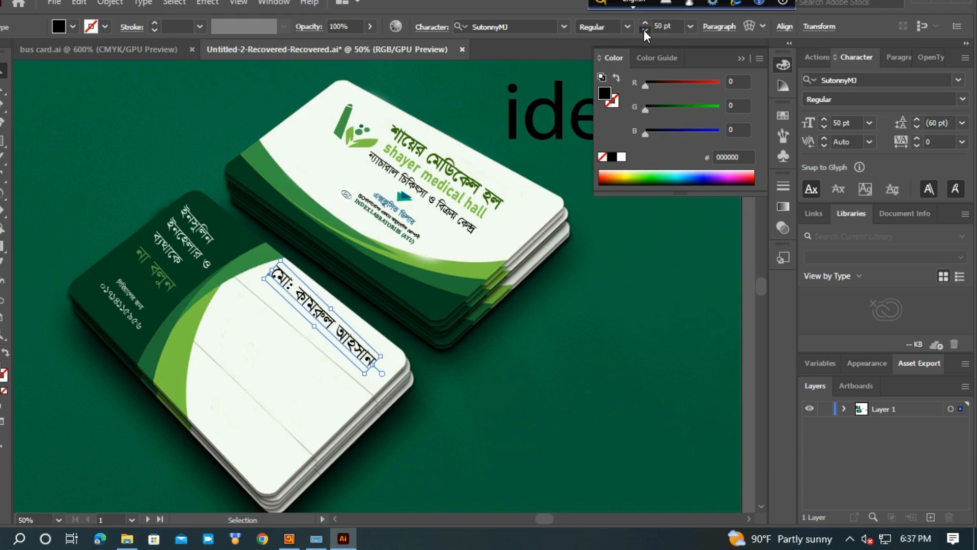
{"action": "left_click", "coordinate": [643, 29]}
{"action": "left_click", "coordinate": [643, 29]}
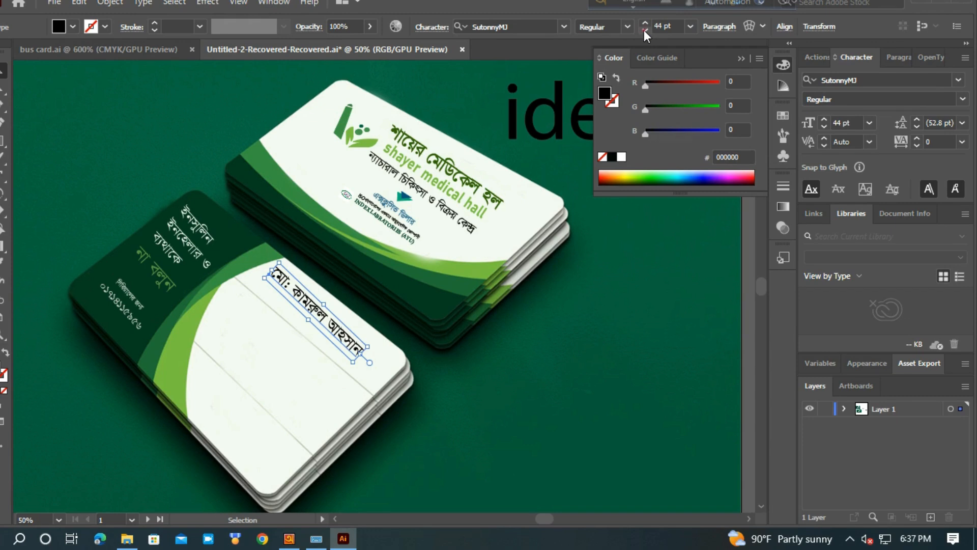
{"action": "left_click", "coordinate": [644, 31]}
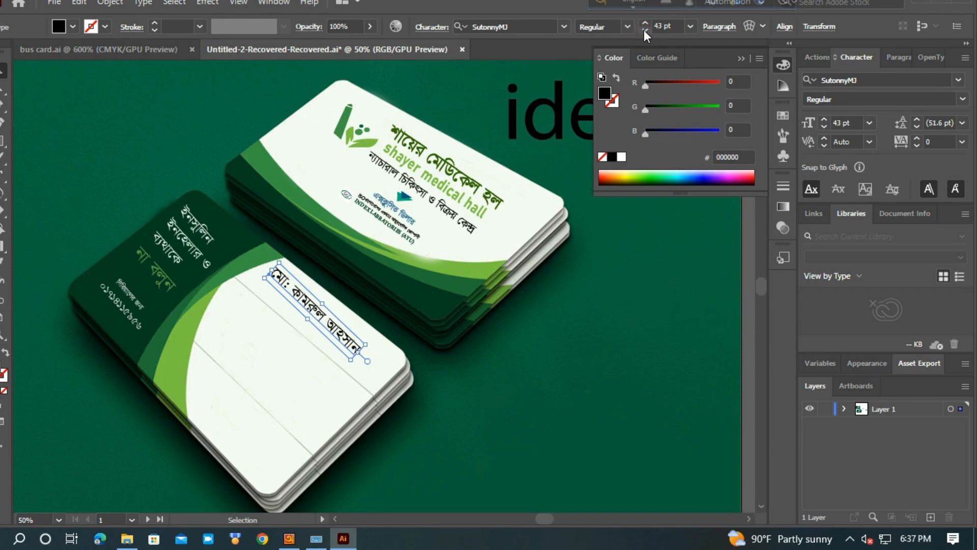
{"action": "left_click", "coordinate": [642, 23]}
{"action": "left_click", "coordinate": [643, 23]}
{"action": "left_click", "coordinate": [642, 23]}
{"action": "left_click", "coordinate": [643, 23]}
{"action": "left_click", "coordinate": [643, 23]}
{"action": "left_click", "coordinate": [642, 23]}
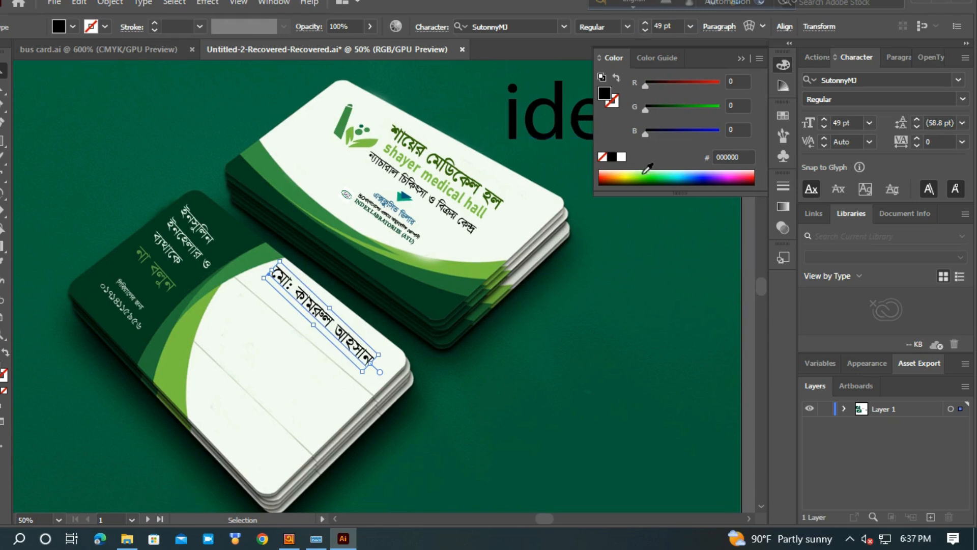
- Fill the name text with red D02300 and shift it slightly toward the card's outer edge
{"action": "left_click", "coordinate": [603, 177]}
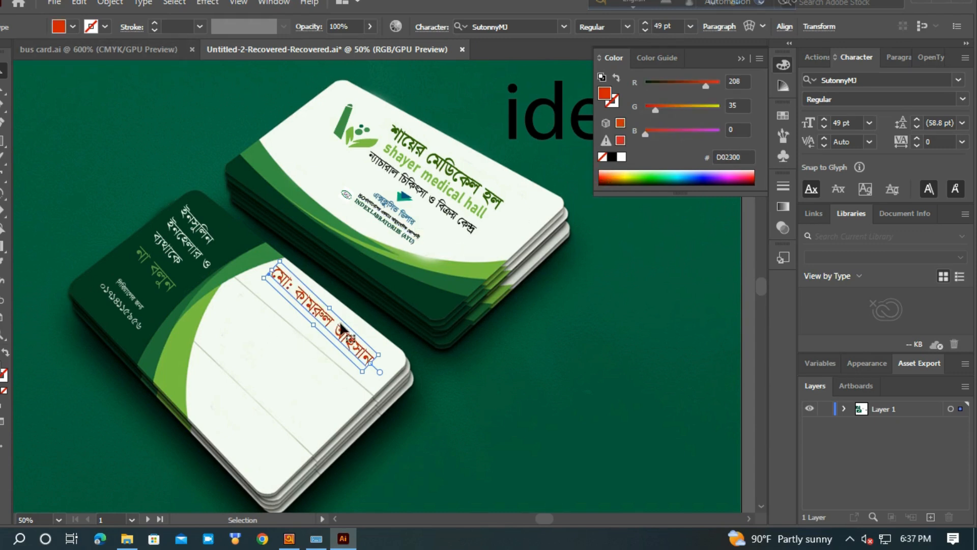
{"action": "left_click_drag", "start_coordinate": [330, 327], "coordinate": [352, 330]}
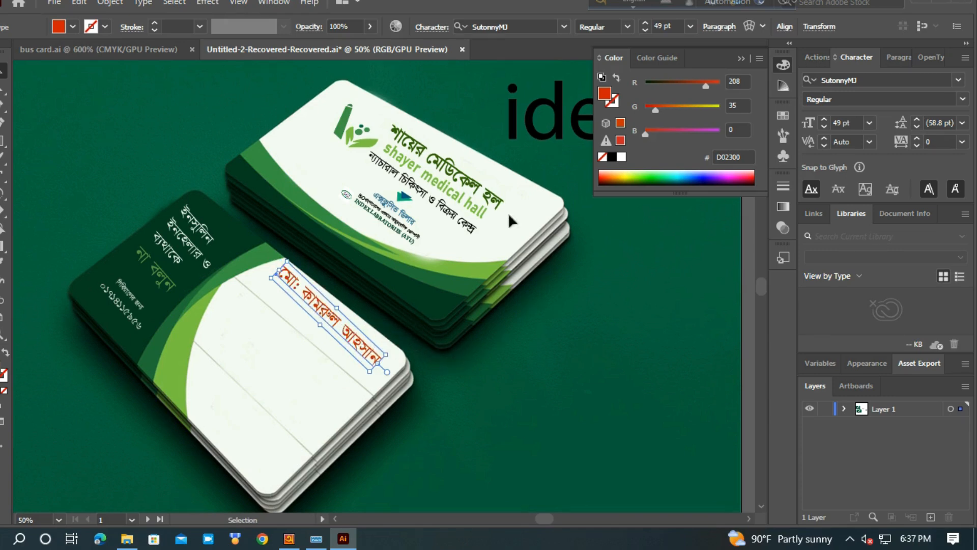
- Start a new text line on the empty green background beside the cards and bring up the on-screen keyboard
{"action": "left_click", "coordinate": [1, 174]}
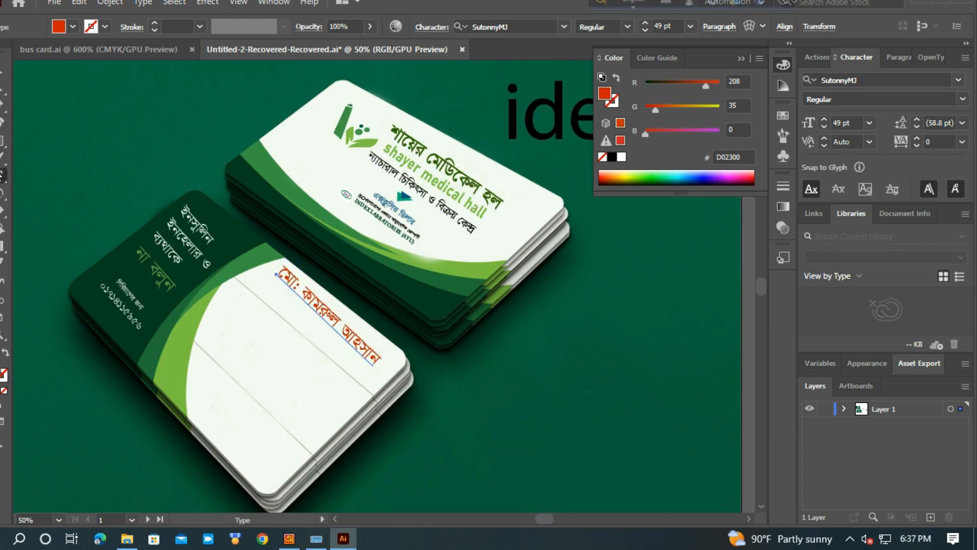
{"action": "left_click", "coordinate": [490, 425]}
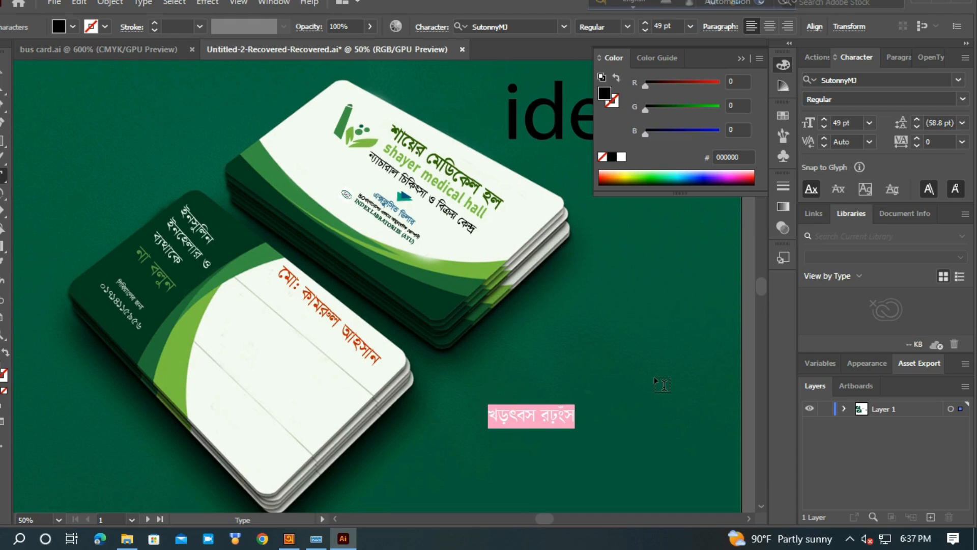
{"action": "left_click", "coordinate": [315, 539]}
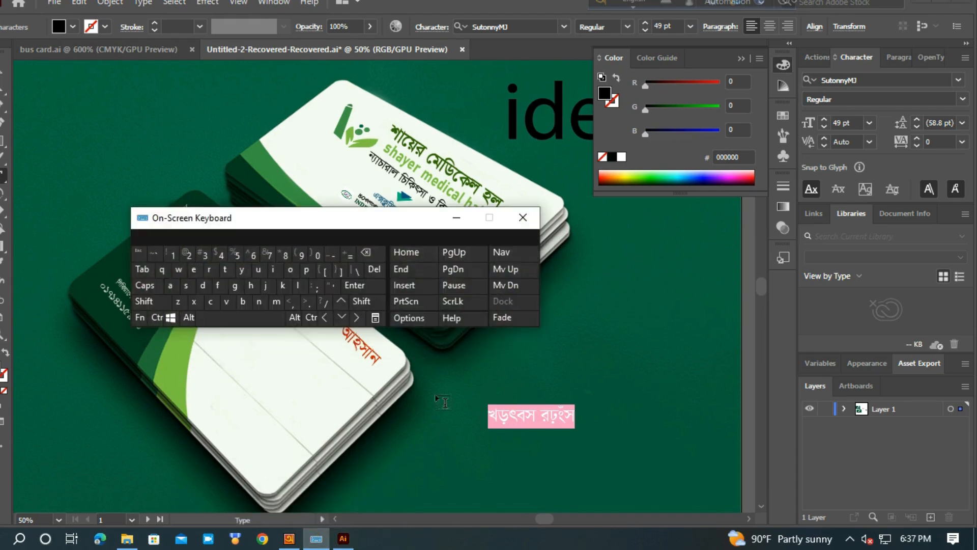
- Enter the cardholder's phone number in Bengali digits as the new text line
{"action": "left_click", "coordinate": [319, 253]}
{"action": "left_click", "coordinate": [176, 256]}
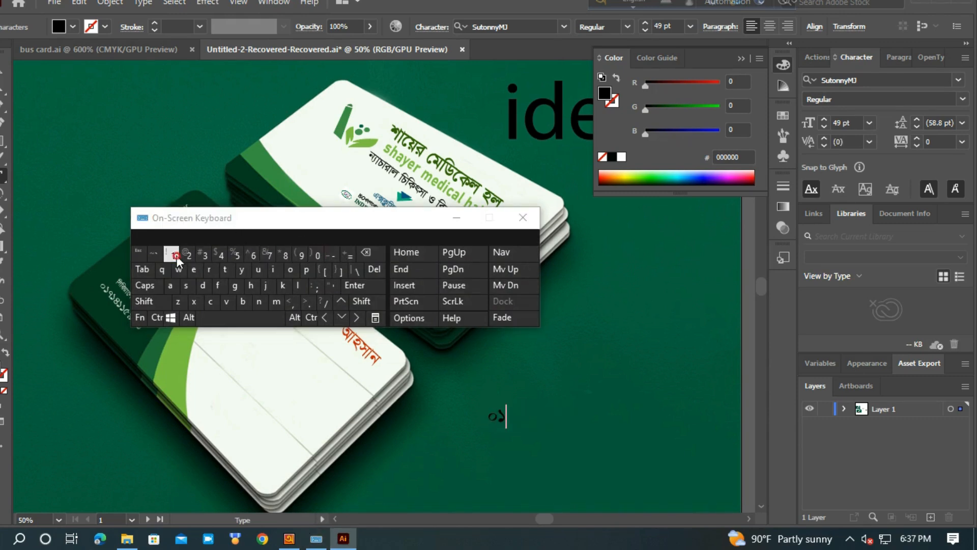
{"action": "left_click", "coordinate": [267, 253]}
{"action": "left_click", "coordinate": [189, 254]}
{"action": "left_click", "coordinate": [222, 255]}
{"action": "double_click", "coordinate": [209, 255]}
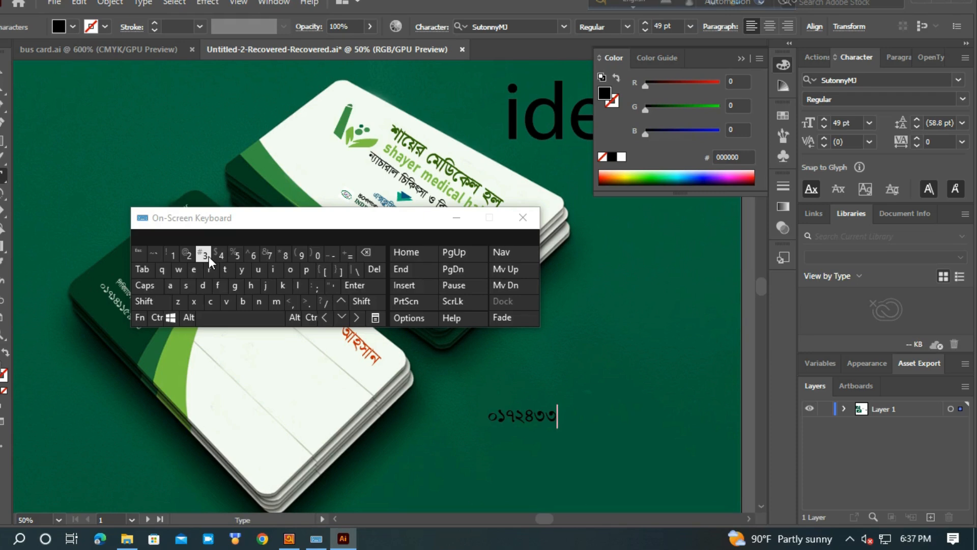
{"action": "left_click", "coordinate": [253, 253]}
{"action": "left_click", "coordinate": [281, 256]}
{"action": "left_click", "coordinate": [253, 253]}
{"action": "left_click", "coordinate": [254, 253]}
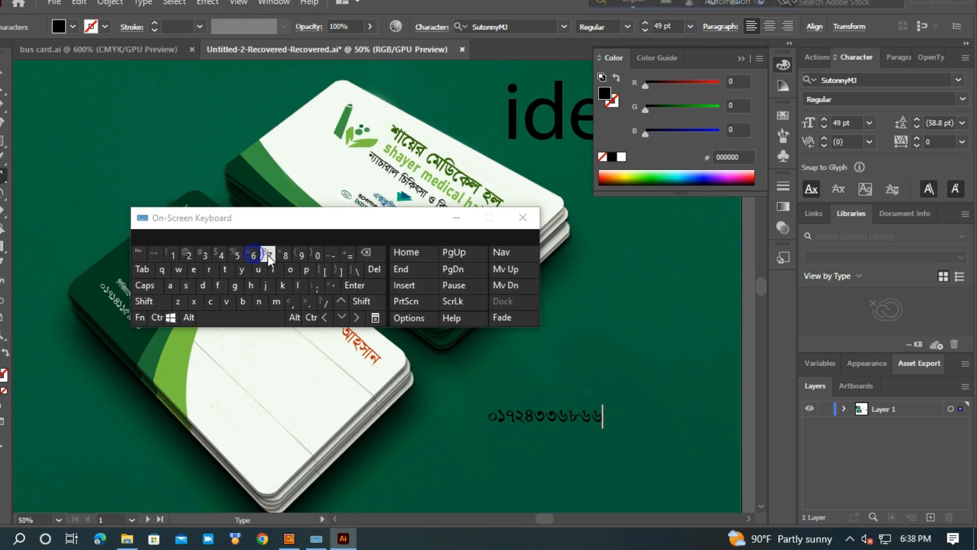
{"action": "left_click", "coordinate": [268, 255]}
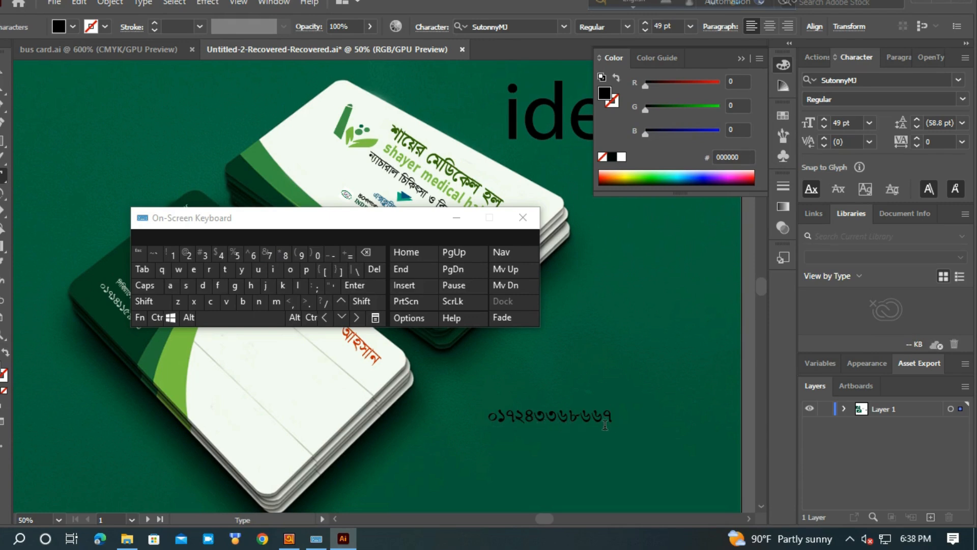
- Correct the final digits of the phone number, minimize the on-screen keyboard and finish the text line
{"action": "double_click", "coordinate": [368, 252]}
{"action": "left_click", "coordinate": [251, 255]}
{"action": "left_click", "coordinate": [457, 217]}
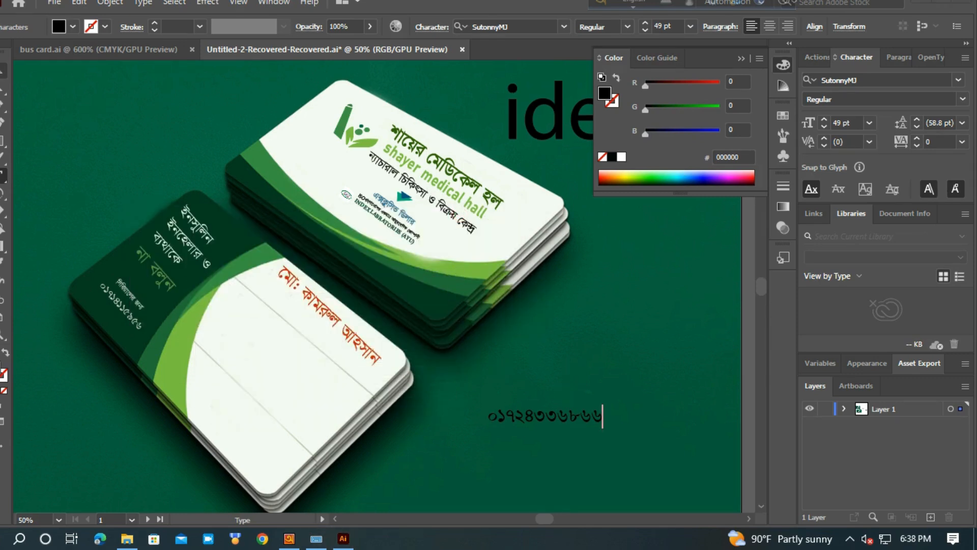
{"action": "key", "text": "Escape"}
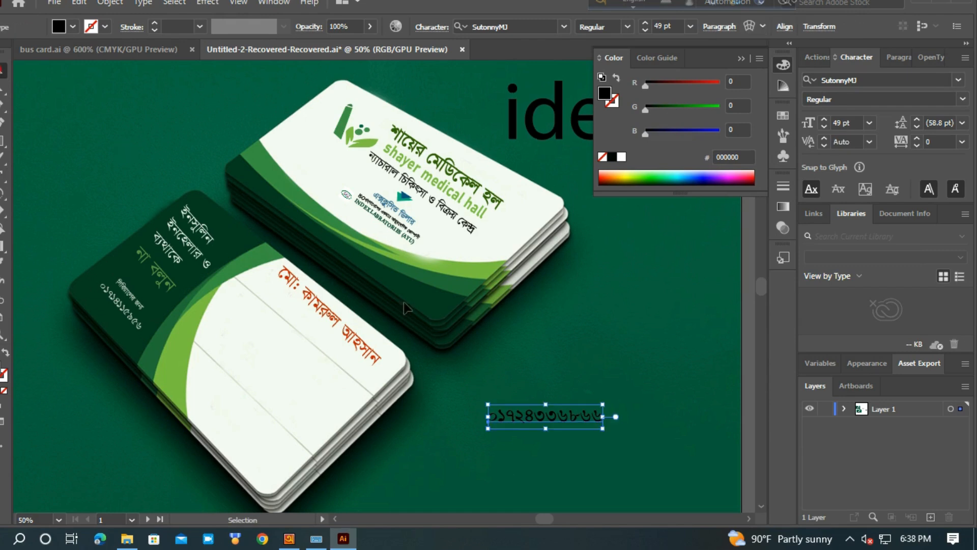
- Delete and re-enter the leading digit of the phone number, minimize the on-screen keyboard and finish text editing
{"action": "double_click", "coordinate": [494, 422]}
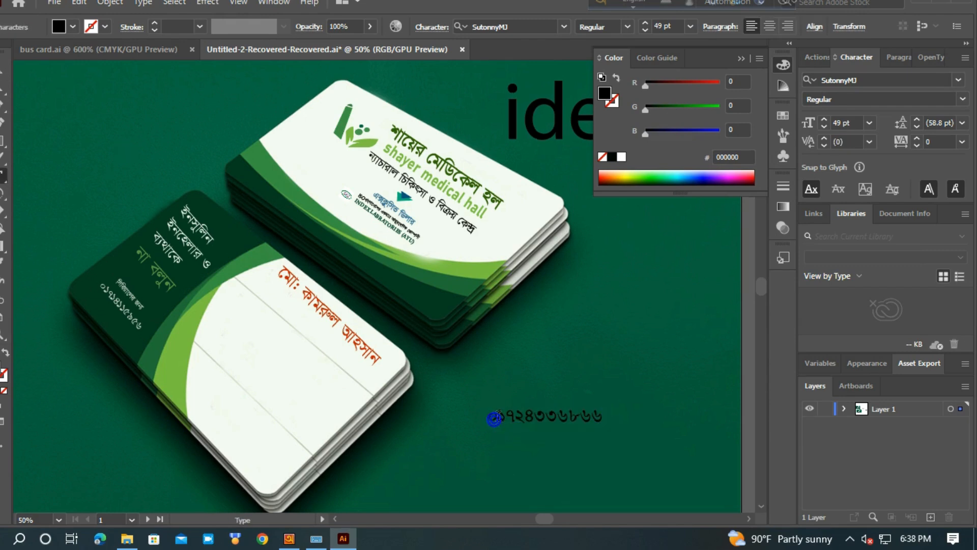
{"action": "double_click", "coordinate": [497, 417]}
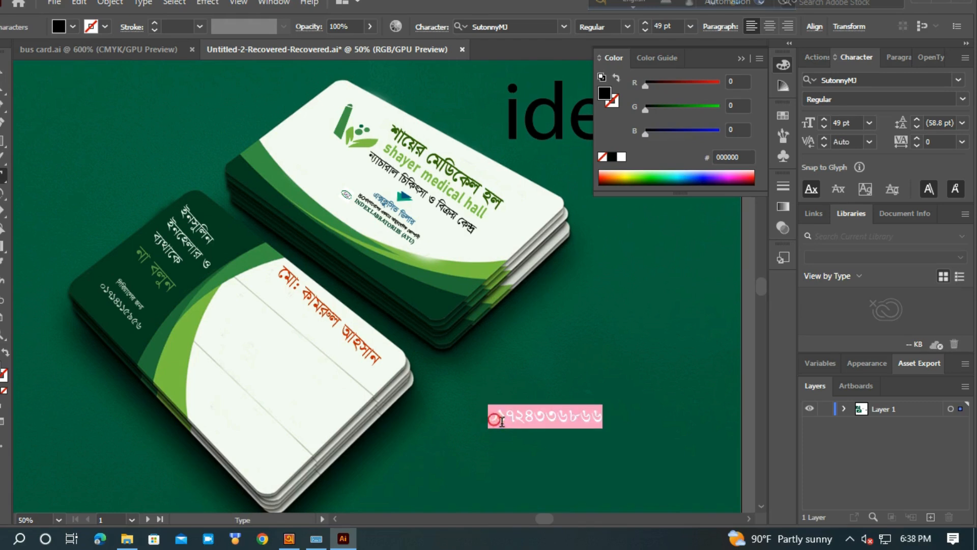
{"action": "left_click", "coordinate": [495, 416]}
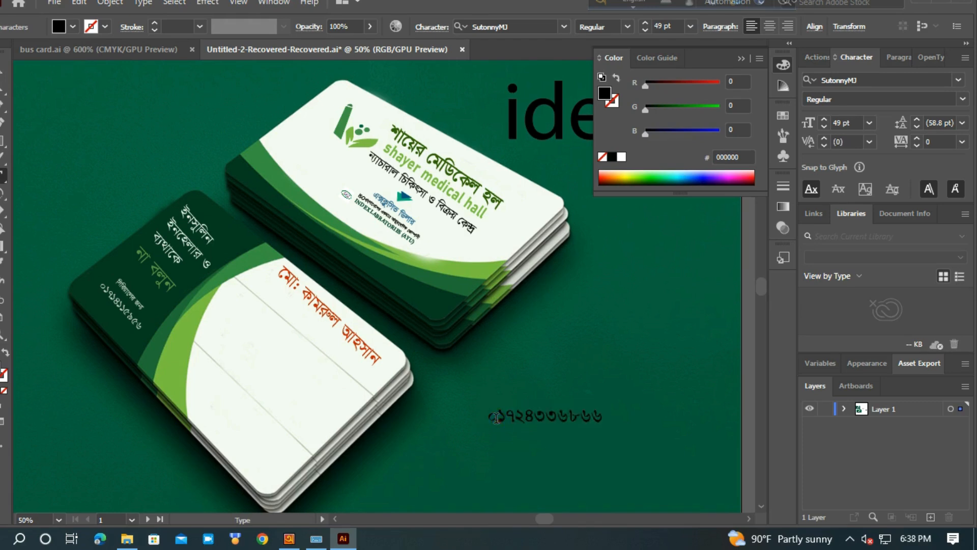
{"action": "left_click_drag", "start_coordinate": [497, 417], "coordinate": [487, 417]}
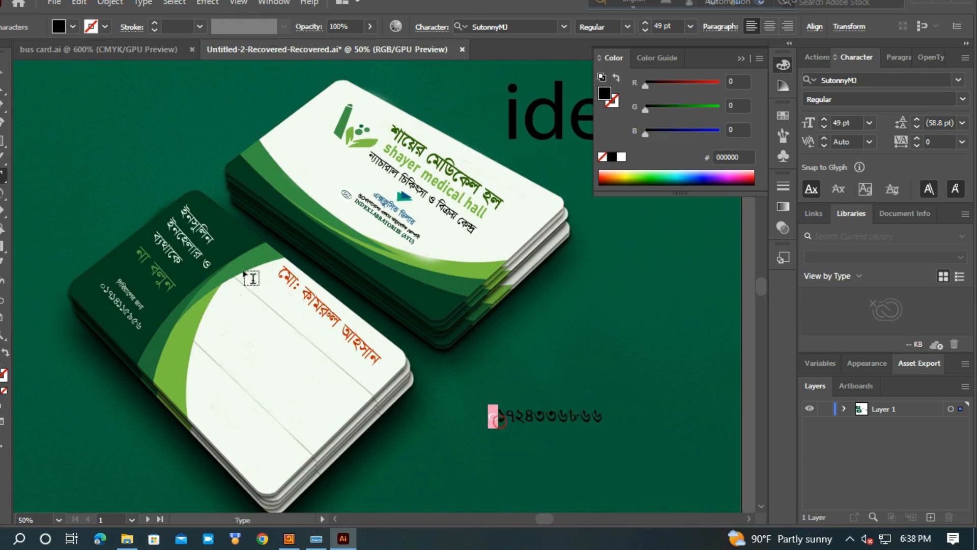
{"action": "left_click", "coordinate": [321, 541]}
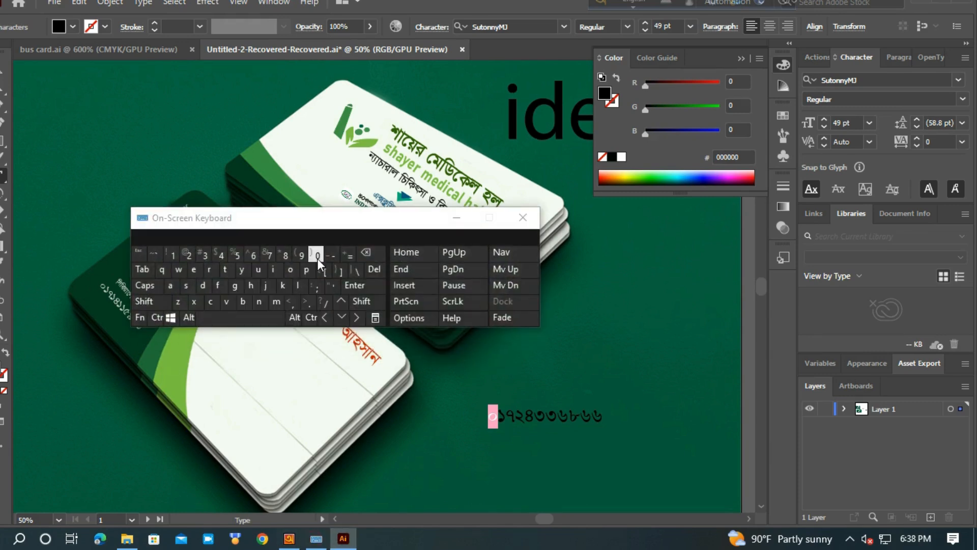
{"action": "left_click", "coordinate": [315, 256]}
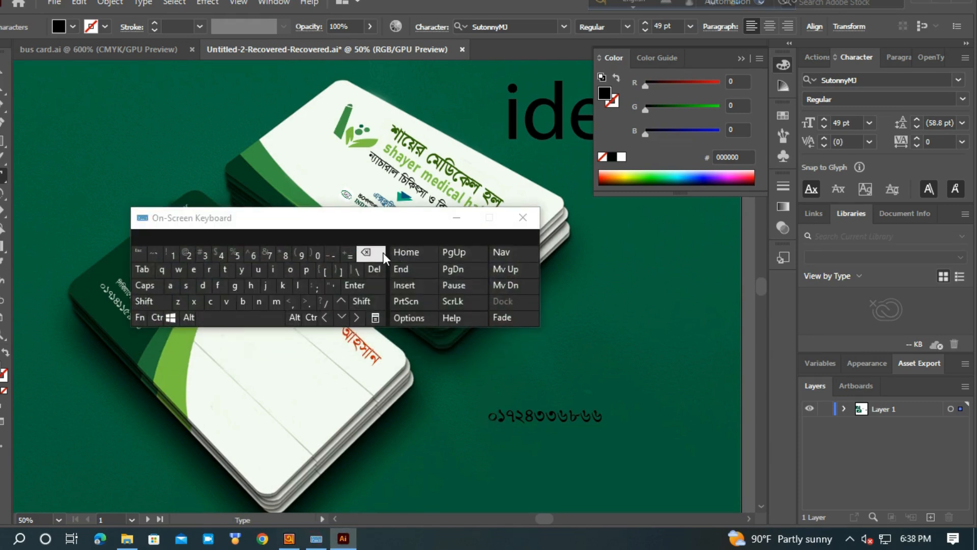
{"action": "left_click", "coordinate": [368, 253]}
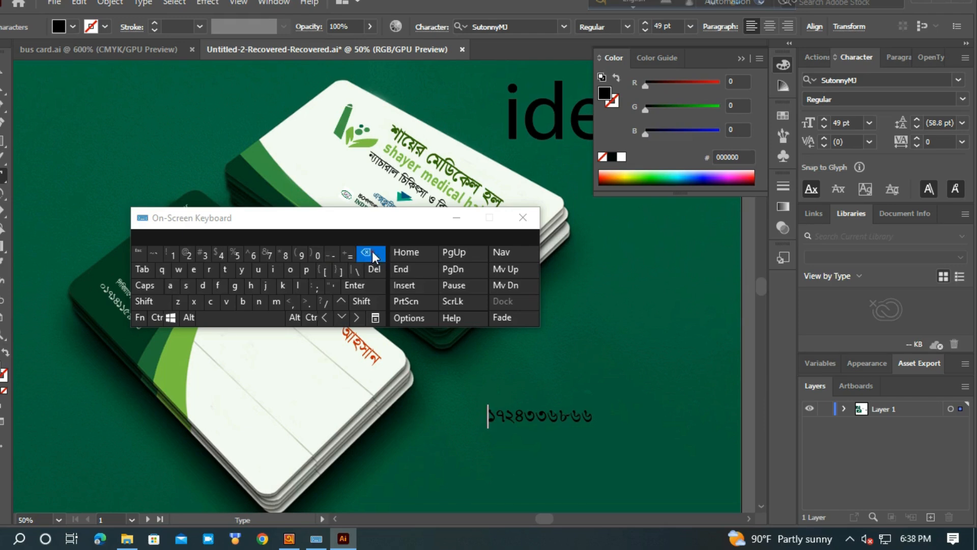
{"action": "left_click", "coordinate": [315, 254]}
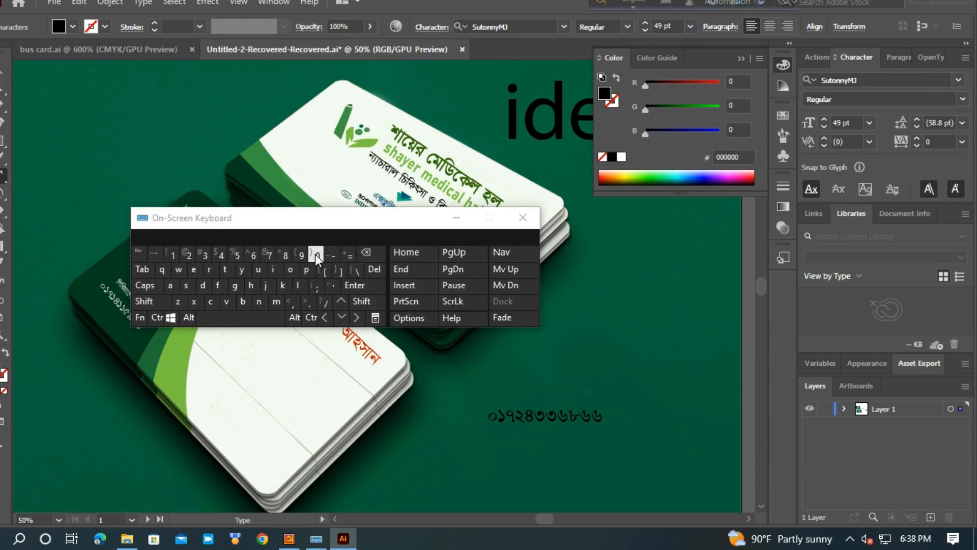
{"action": "left_click", "coordinate": [456, 217]}
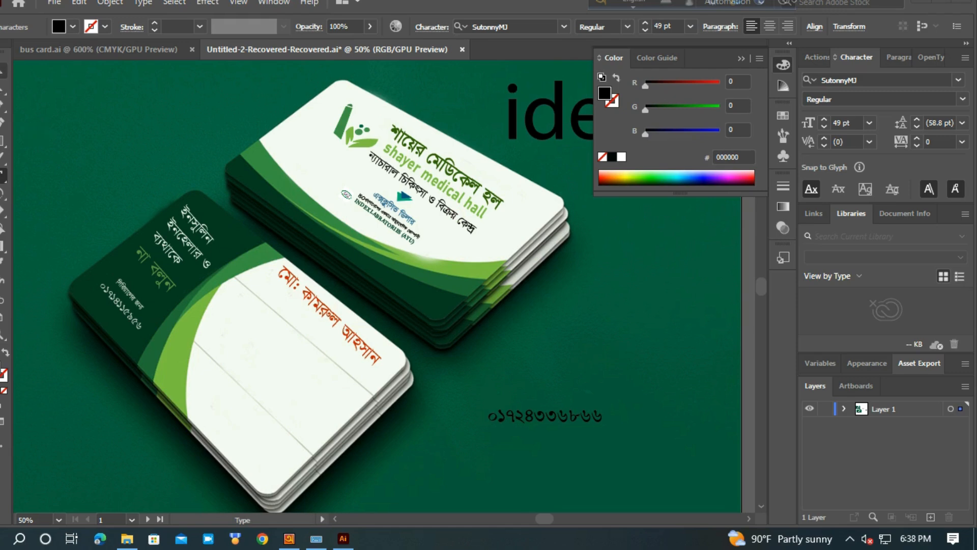
{"action": "key", "text": "Escape"}
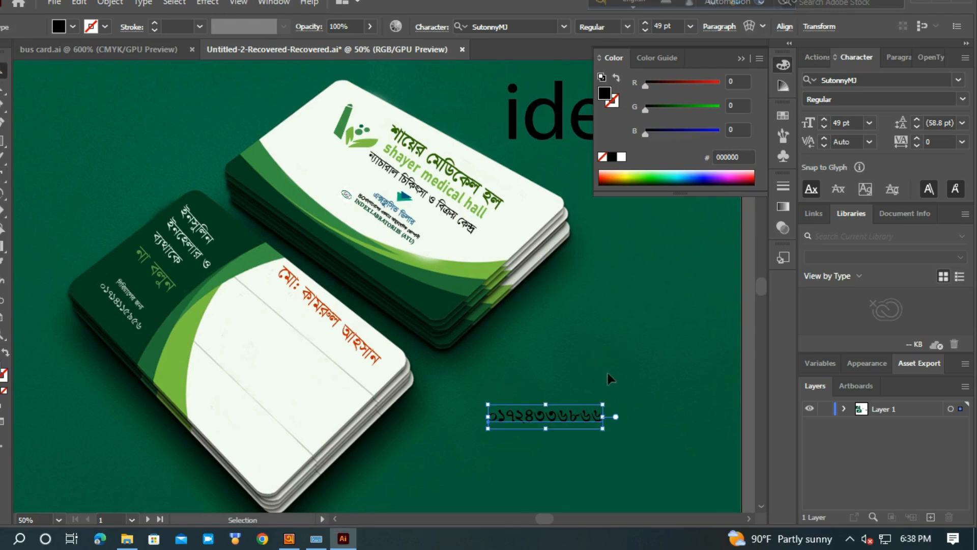
- Using the bus card.ai layout as reference, move the phone number onto the white card, rotated parallel to the name and directly beneath it
{"action": "left_click", "coordinate": [148, 49]}
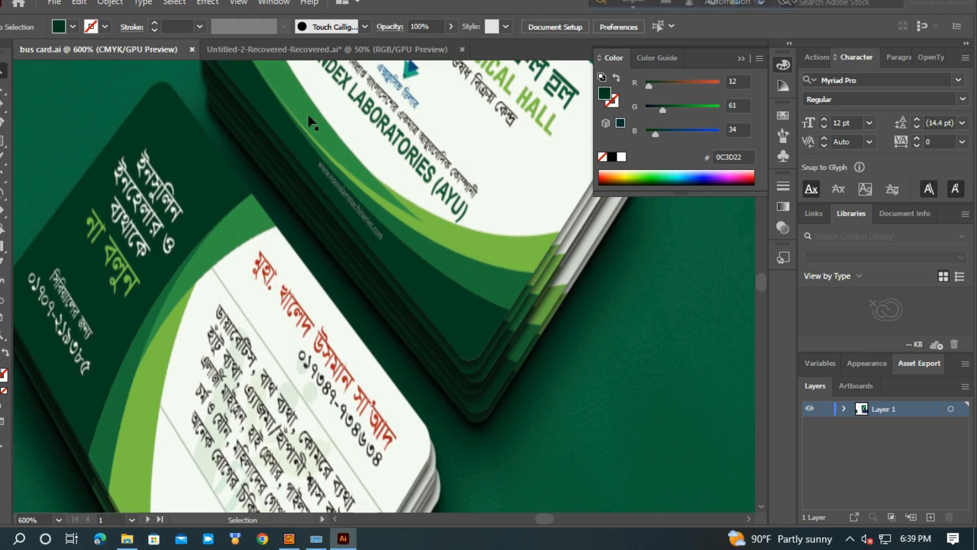
{"action": "left_click", "coordinate": [300, 55]}
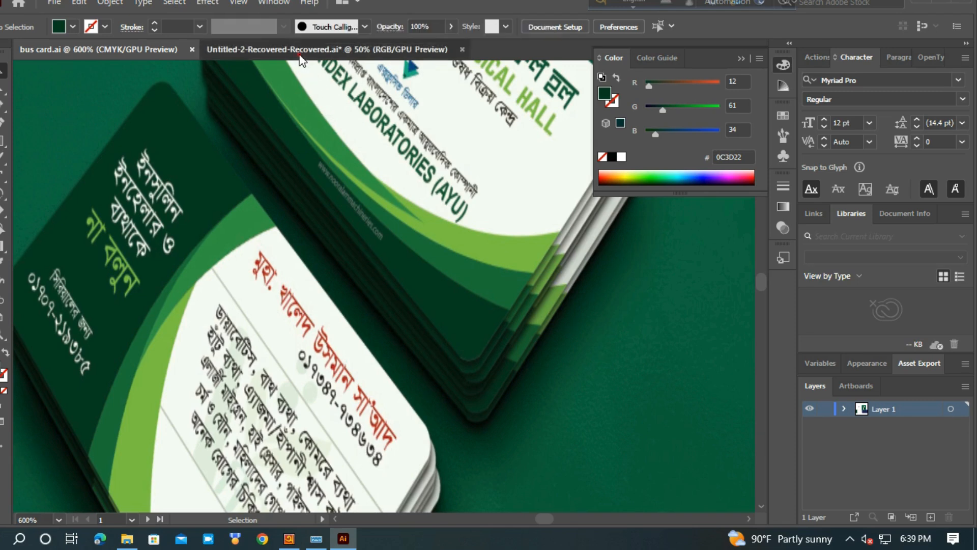
{"action": "left_click_drag", "start_coordinate": [575, 422], "coordinate": [303, 418]}
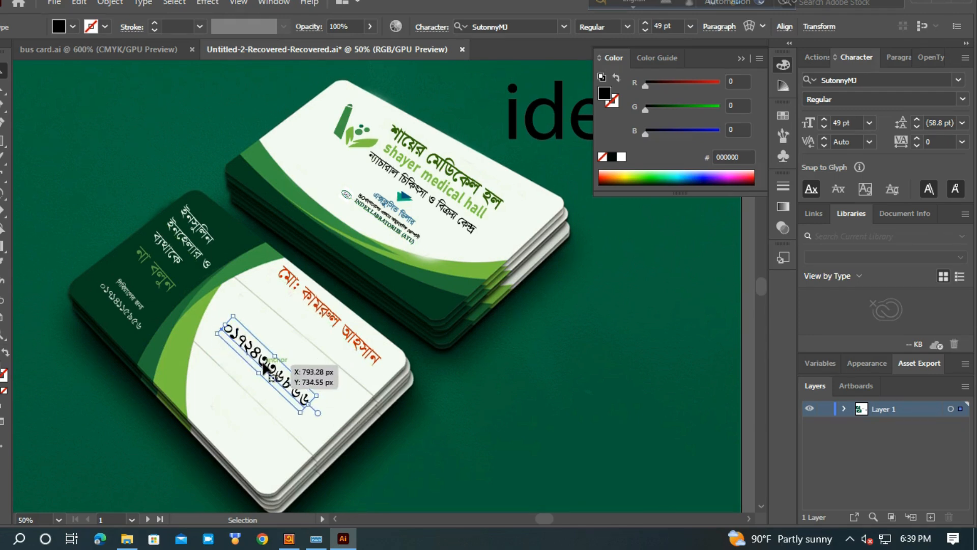
{"action": "left_click_drag", "start_coordinate": [264, 366], "coordinate": [314, 337]}
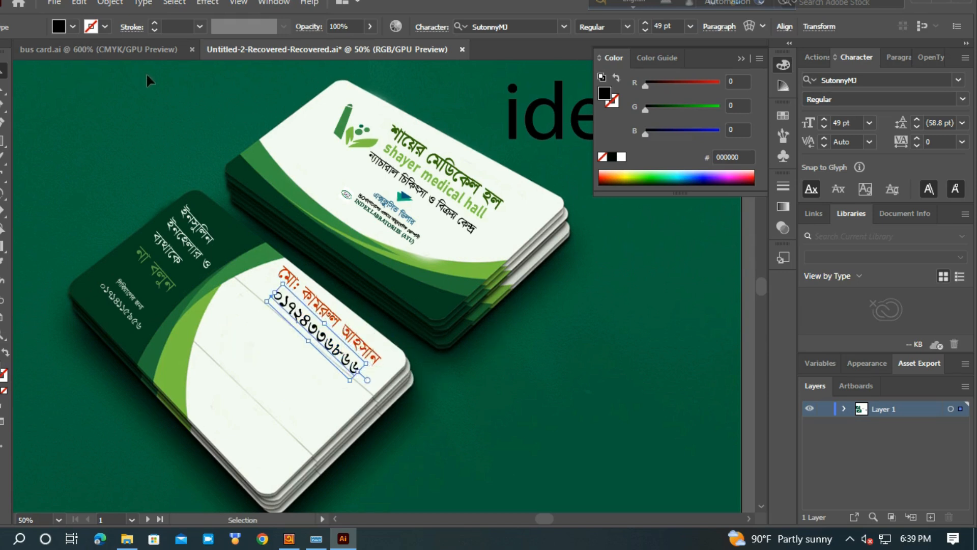
- Compare with the bus card.ai layout again and shift the phone number along the name toward the card's outer short edge
{"action": "left_click", "coordinate": [147, 50]}
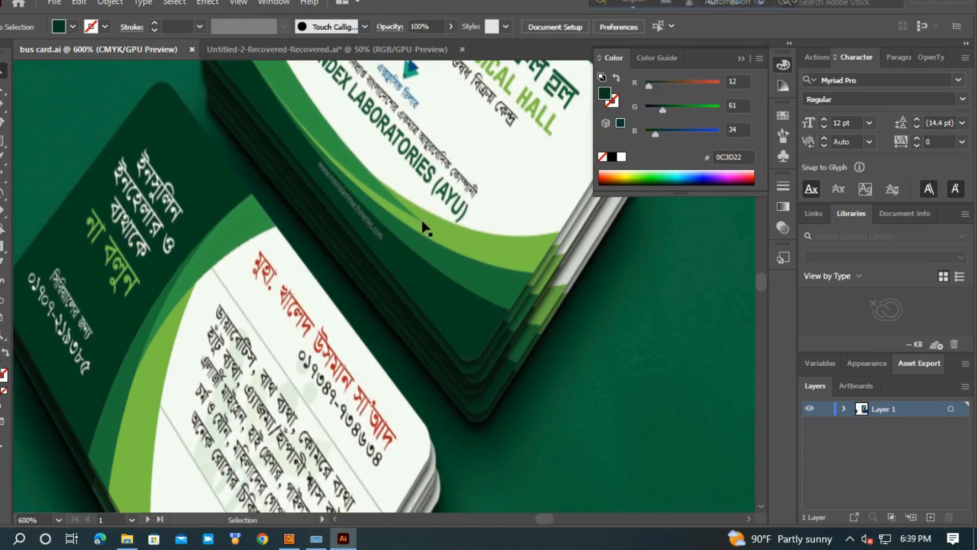
{"action": "left_click", "coordinate": [291, 52]}
{"action": "left_click", "coordinate": [334, 351]}
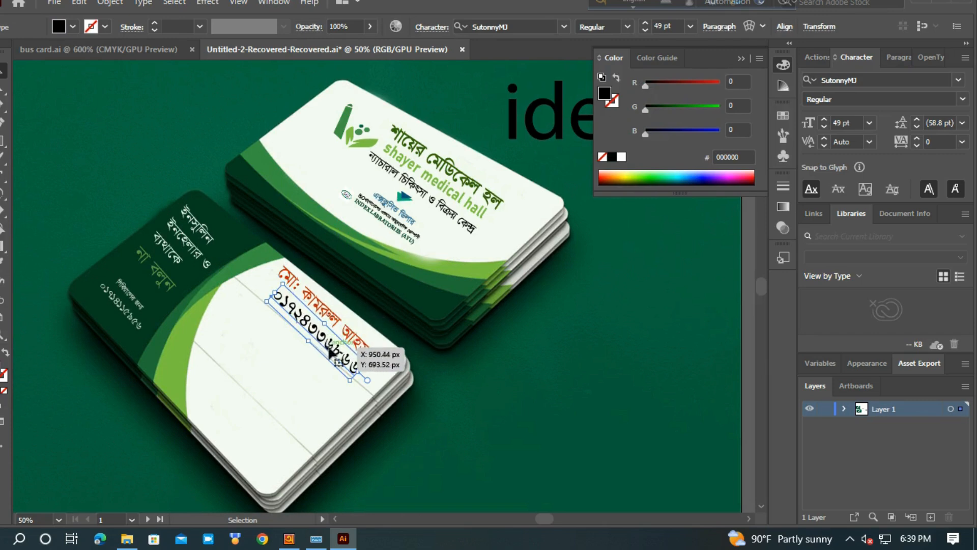
{"action": "left_click_drag", "start_coordinate": [333, 352], "coordinate": [345, 359]}
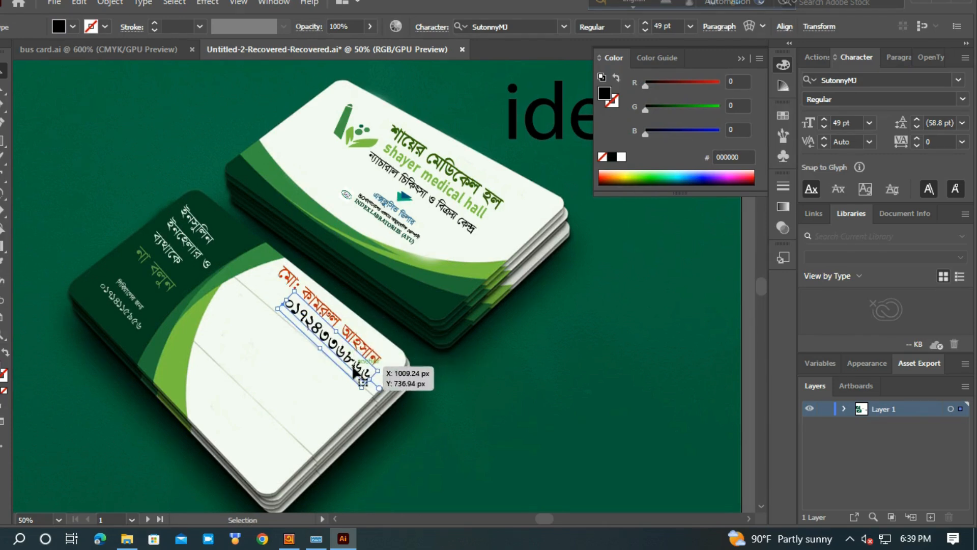
- Try smaller font sizes for the phone number, settling on 46 pt
{"action": "left_click", "coordinate": [645, 31]}
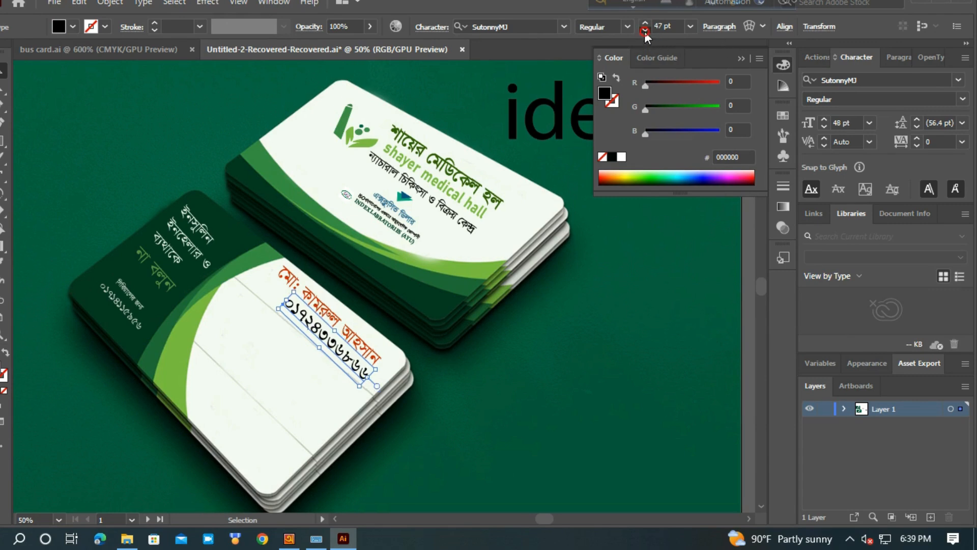
{"action": "left_click", "coordinate": [645, 31]}
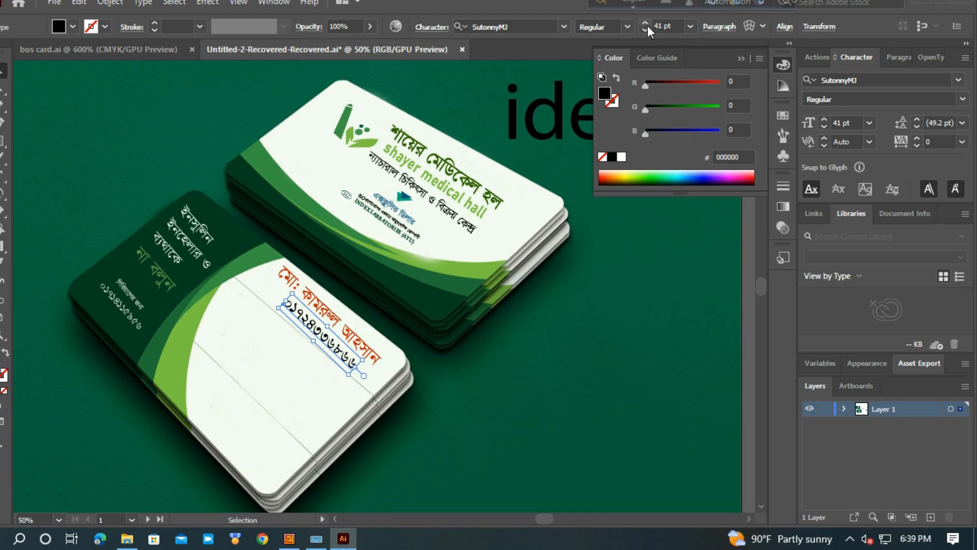
{"action": "left_click", "coordinate": [644, 22]}
{"action": "left_click", "coordinate": [645, 22]}
{"action": "left_click", "coordinate": [644, 22]}
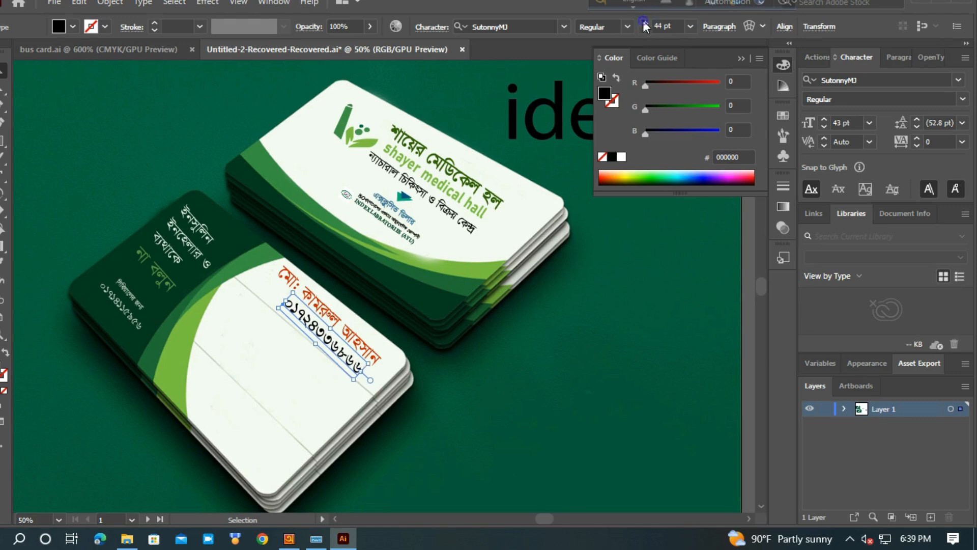
{"action": "left_click", "coordinate": [644, 23]}
{"action": "left_click", "coordinate": [644, 22]}
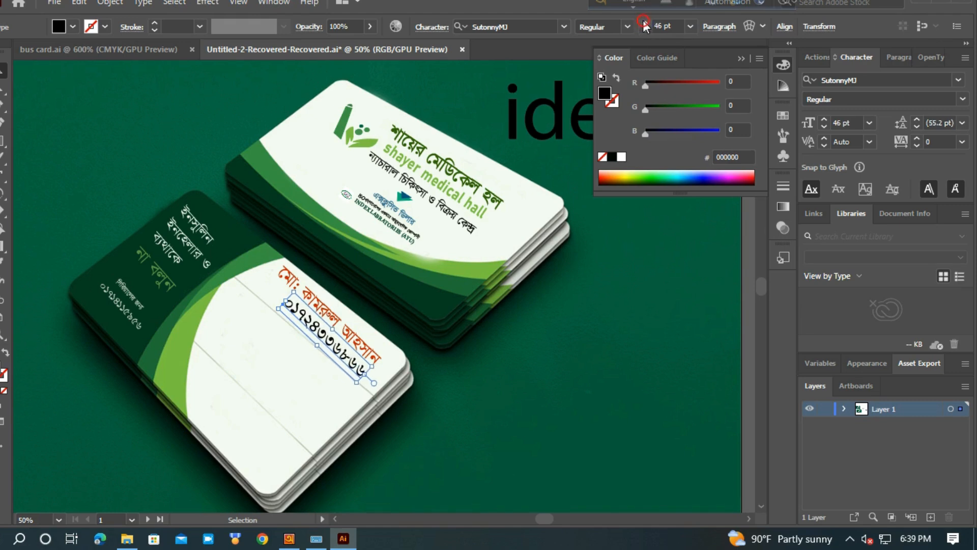
- Set the font size of the phone number on the card to 34 pt
{"action": "left_click", "coordinate": [609, 313]}
{"action": "left_click", "coordinate": [334, 346]}
{"action": "left_click", "coordinate": [646, 30]}
{"action": "left_click", "coordinate": [646, 31]}
{"action": "left_click", "coordinate": [645, 30]}
{"action": "left_click", "coordinate": [646, 31]}
{"action": "left_click", "coordinate": [645, 31]}
{"action": "left_click", "coordinate": [646, 31]}
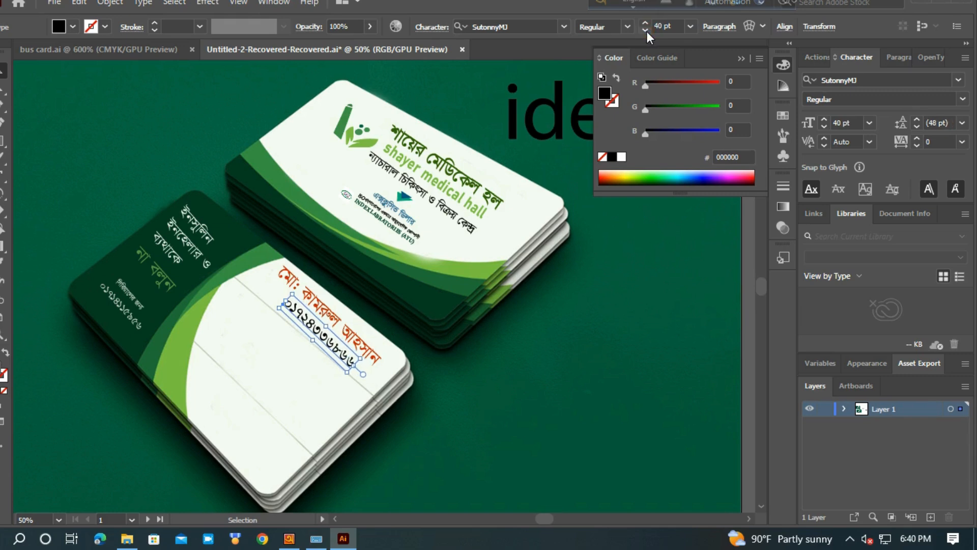
{"action": "left_click", "coordinate": [646, 31]}
{"action": "left_click", "coordinate": [646, 31]}
{"action": "left_click", "coordinate": [646, 30]}
{"action": "left_click", "coordinate": [645, 30]}
{"action": "left_click", "coordinate": [645, 31]}
{"action": "left_click", "coordinate": [645, 31]}
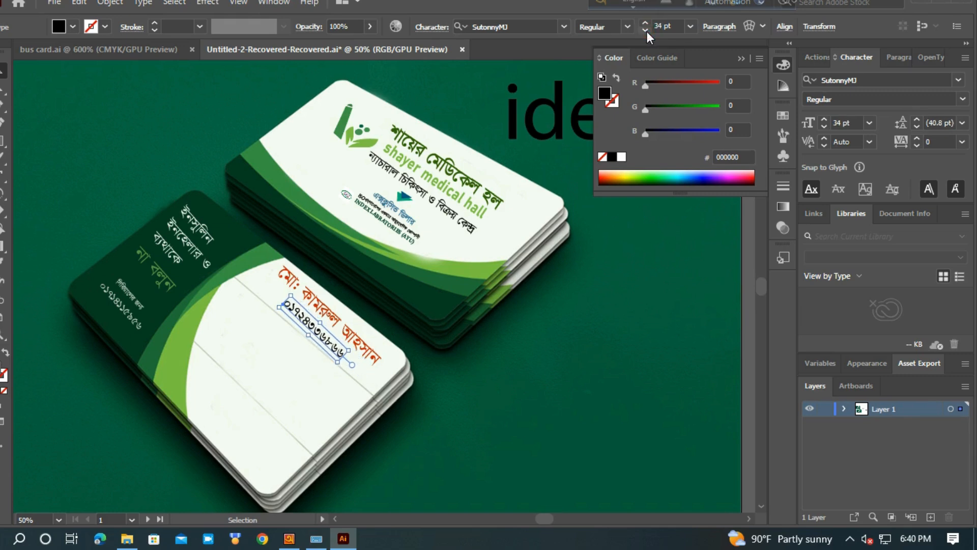
- Move the phone number along its line so it sits beneath the end of the name, and deselect it
{"action": "left_click", "coordinate": [362, 324]}
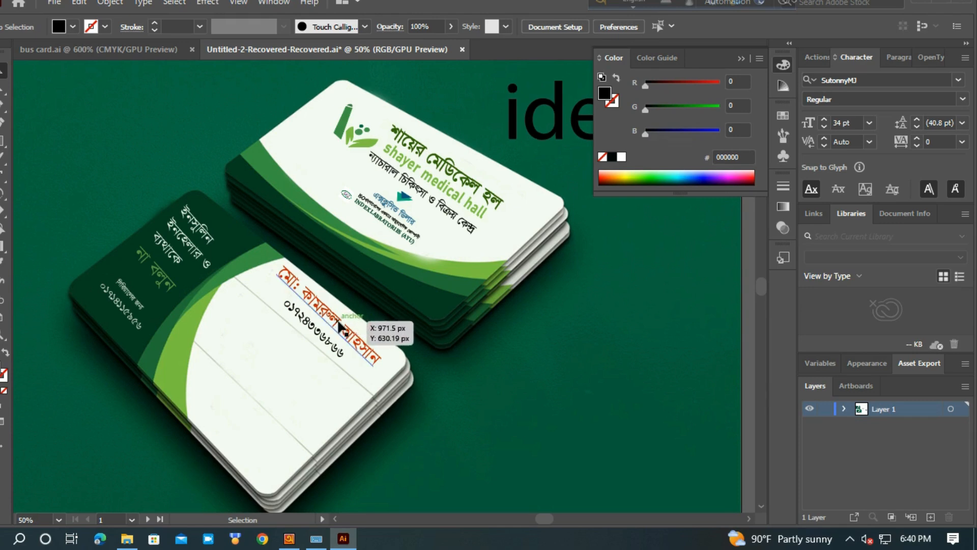
{"action": "left_click_drag", "start_coordinate": [335, 343], "coordinate": [347, 358]}
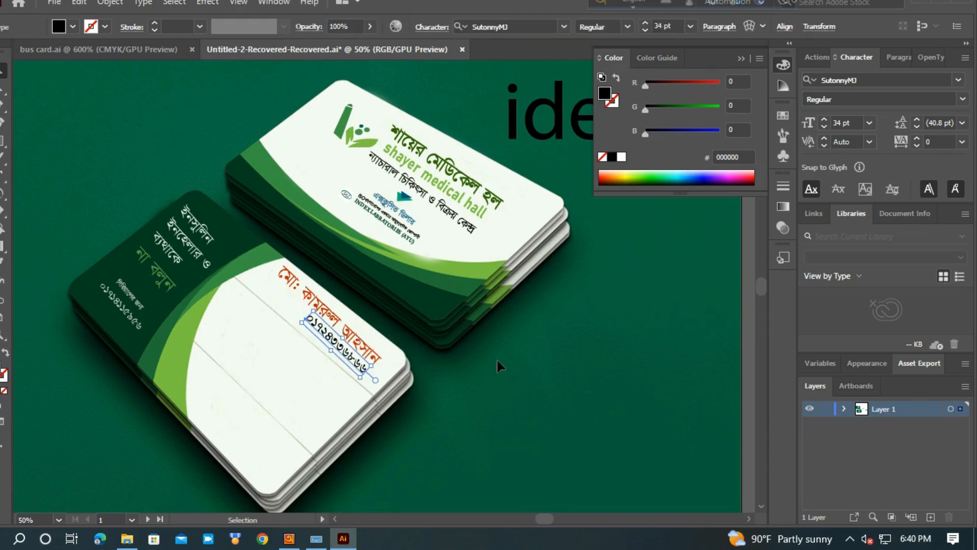
{"action": "left_click", "coordinate": [496, 359]}
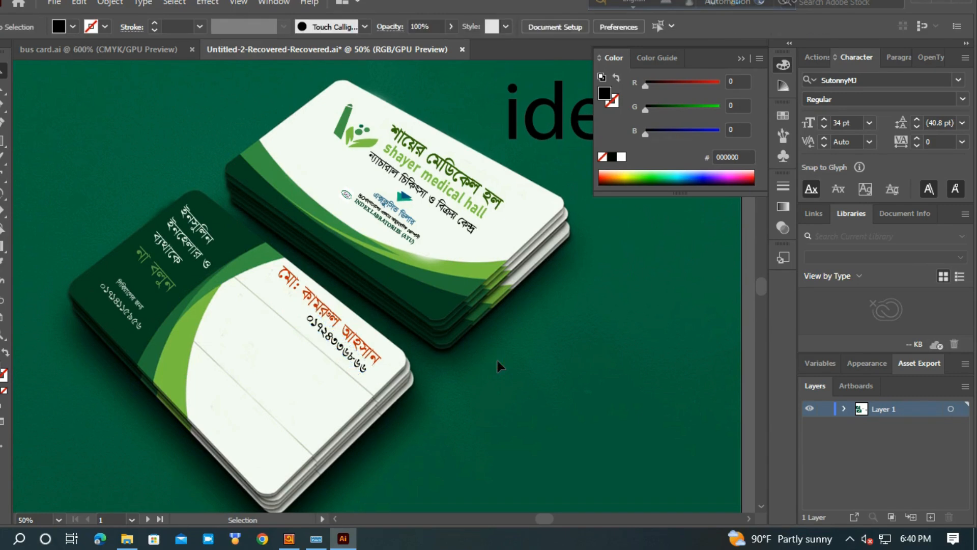
- Reduce the cardholder's name to 46 pt and shift it slightly along its line toward the card's outer short edge
{"action": "left_click", "coordinate": [345, 331]}
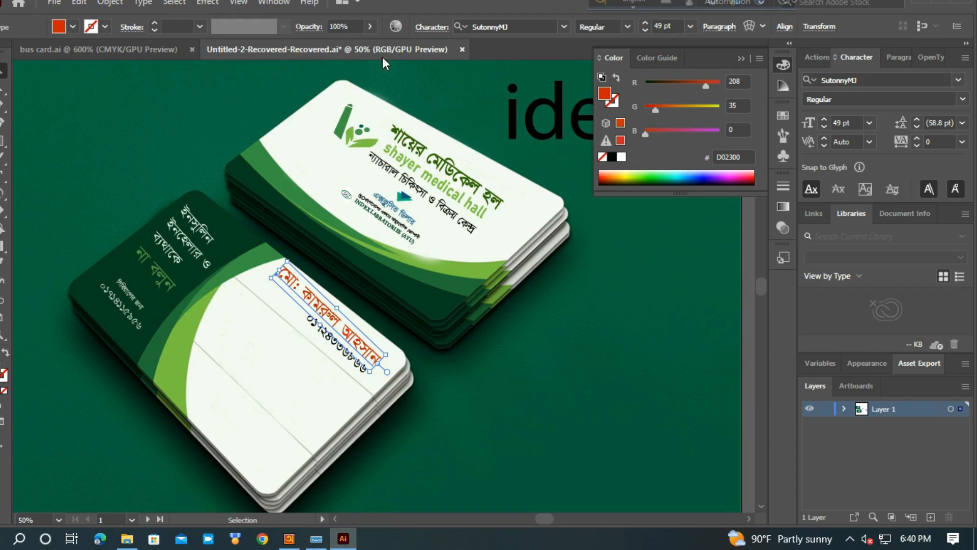
{"action": "left_click", "coordinate": [646, 32]}
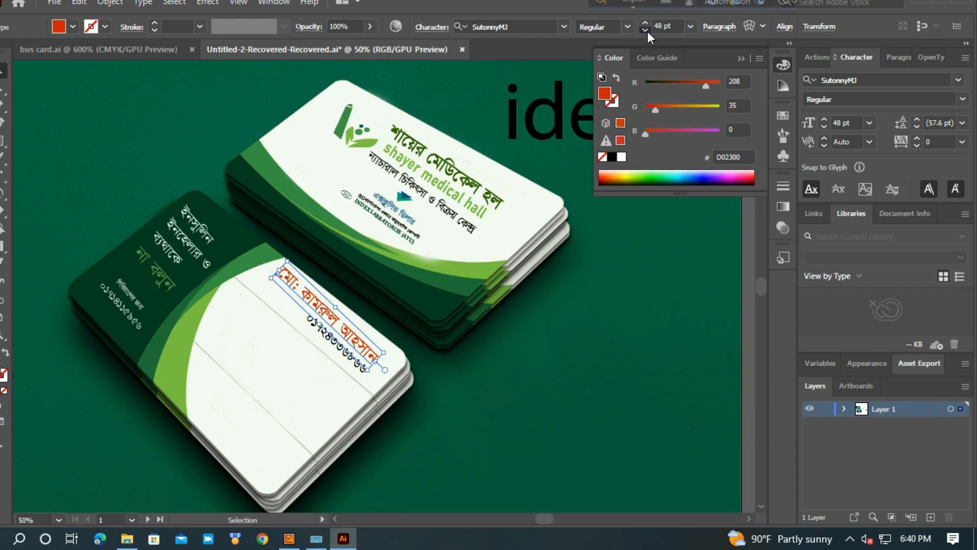
{"action": "left_click", "coordinate": [646, 32]}
{"action": "left_click", "coordinate": [645, 32]}
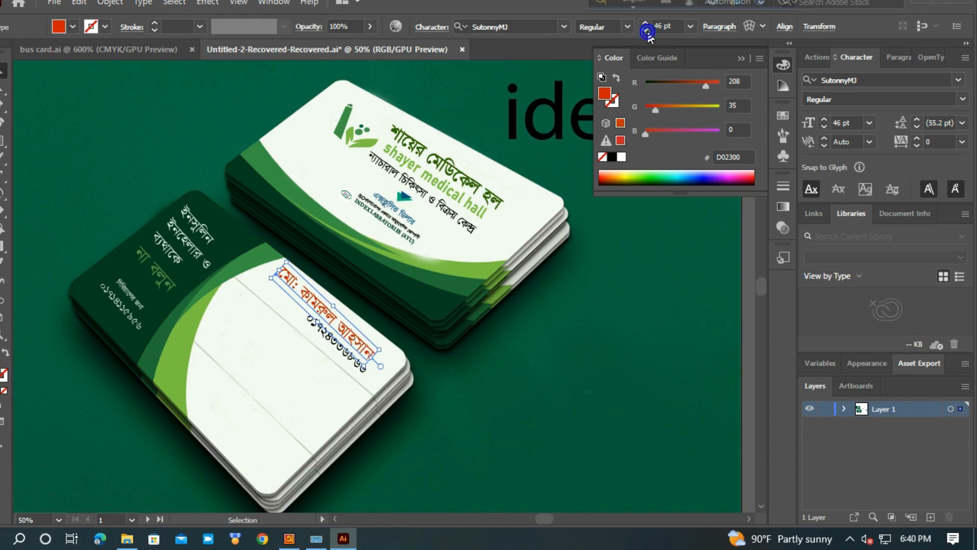
{"action": "left_click", "coordinate": [545, 373]}
{"action": "left_click_drag", "start_coordinate": [359, 343], "coordinate": [366, 352]}
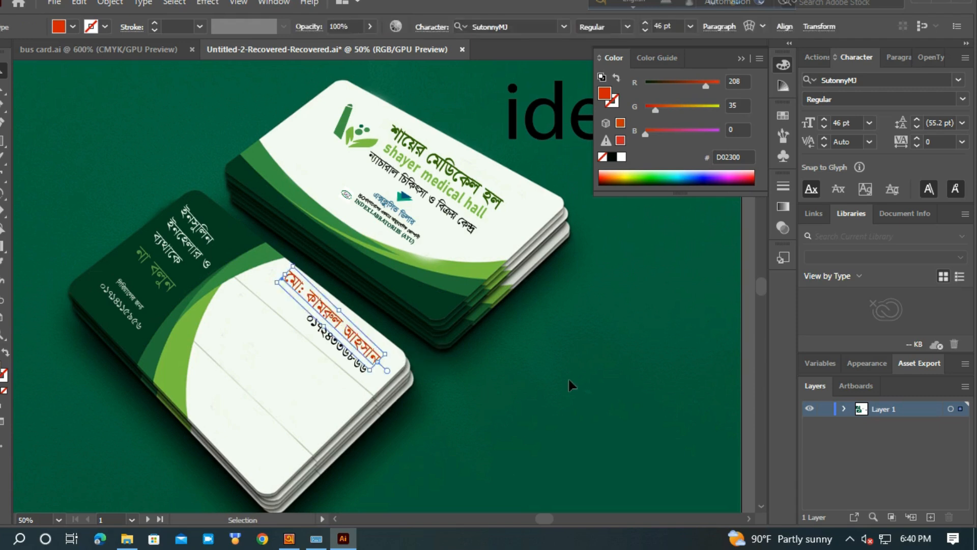
{"action": "left_click", "coordinate": [568, 379]}
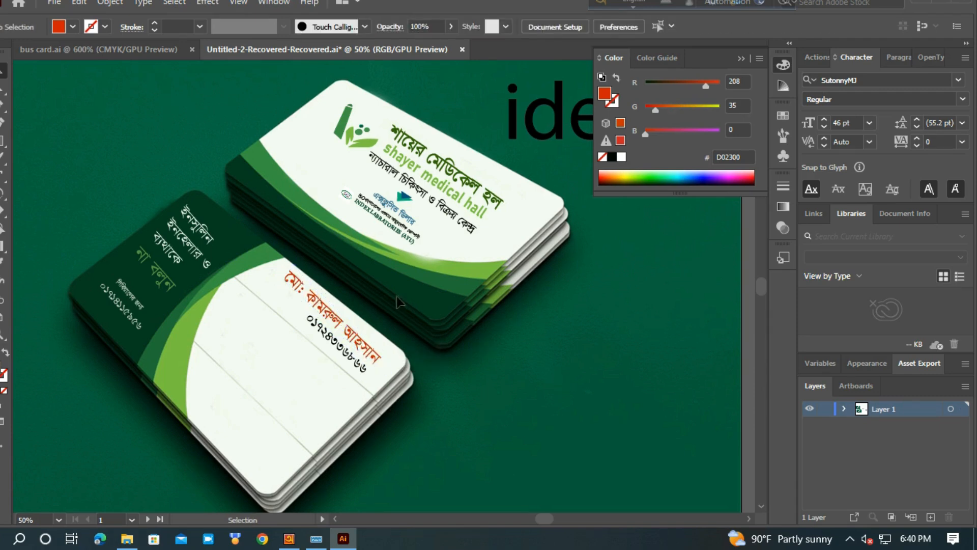
- Rotate the cardholder's name slightly counterclockwise in two small adjustments to align it with the card's long edge, and deselect it
{"action": "left_click", "coordinate": [356, 338]}
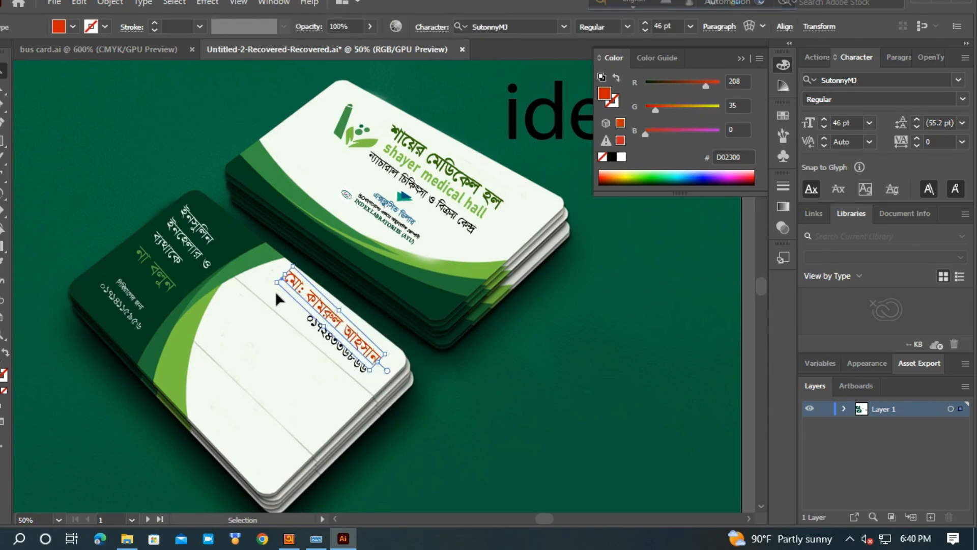
{"action": "left_click_drag", "start_coordinate": [270, 286], "coordinate": [270, 289]}
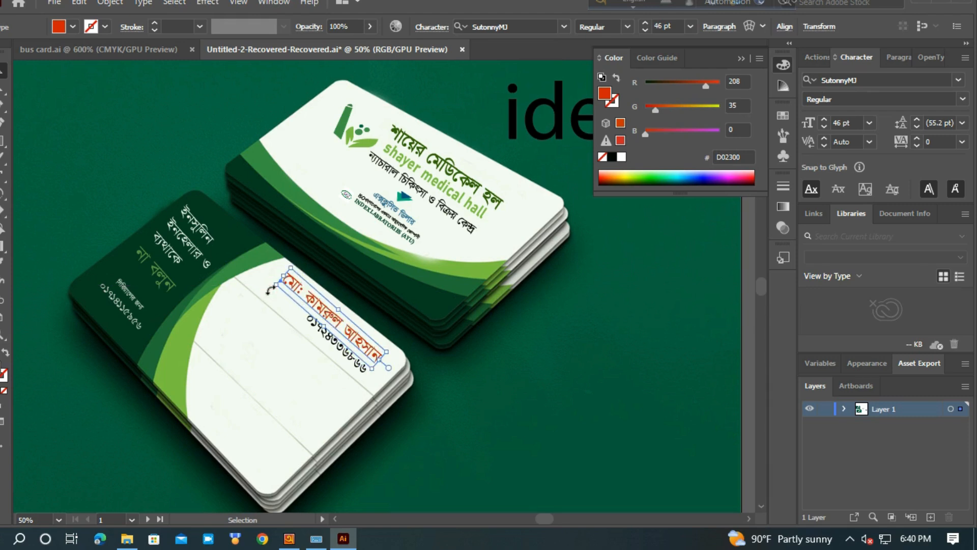
{"action": "left_click", "coordinate": [487, 382]}
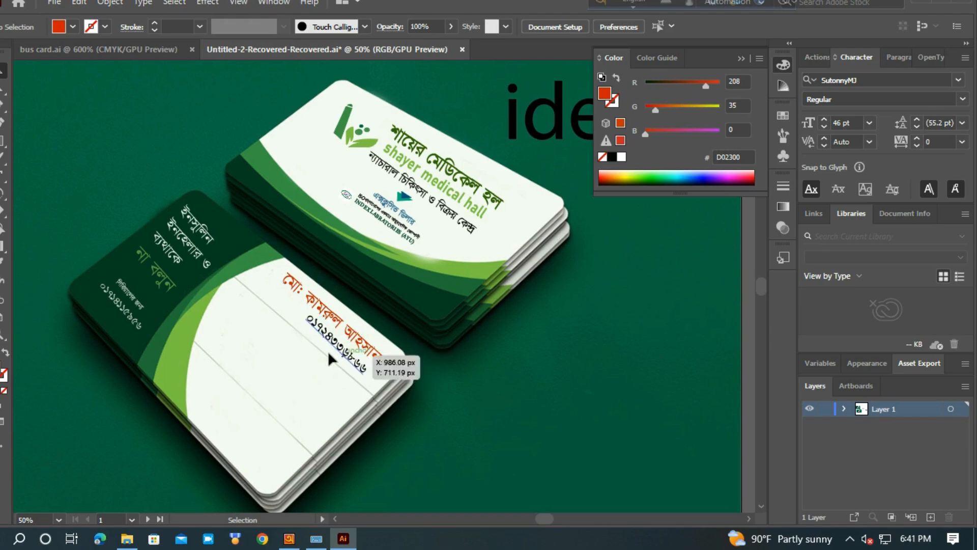
{"action": "scroll", "coordinate": [323, 344], "scroll_direction": "up", "scroll_amount": 3}
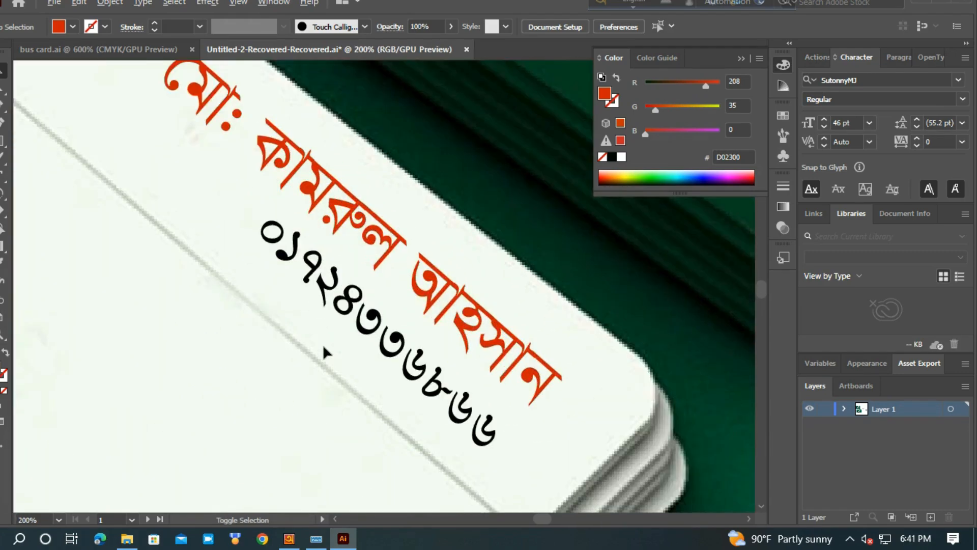
{"action": "left_click", "coordinate": [305, 224]}
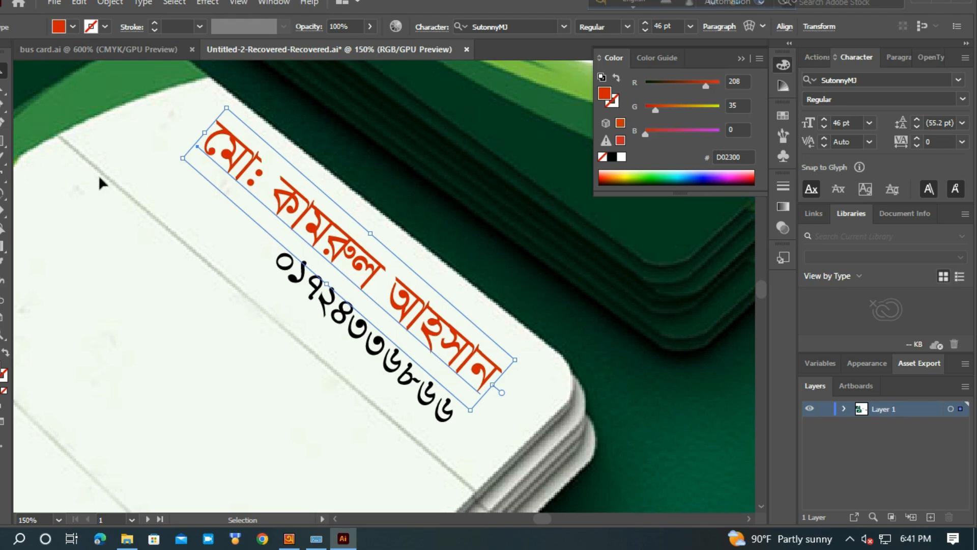
{"action": "left_click_drag", "start_coordinate": [179, 159], "coordinate": [166, 158]}
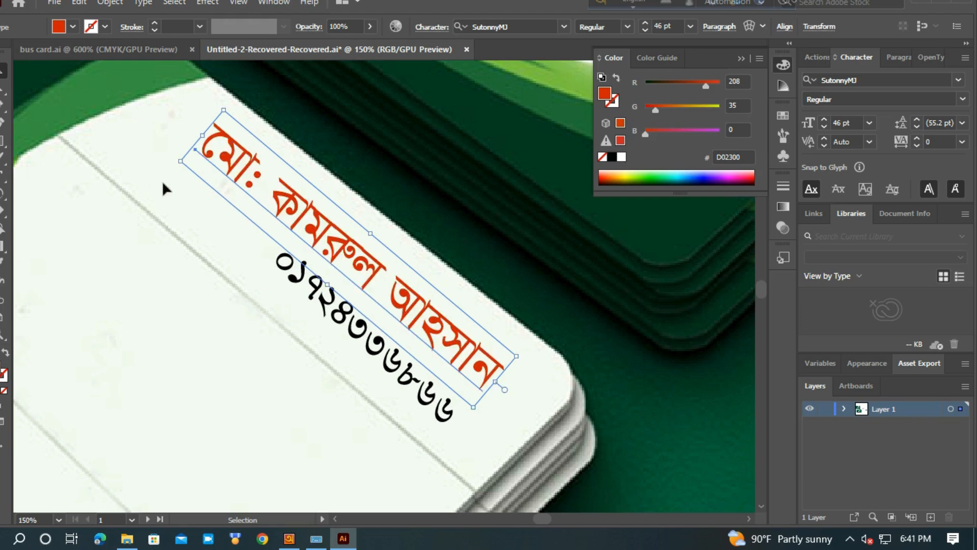
{"action": "left_click", "coordinate": [642, 356]}
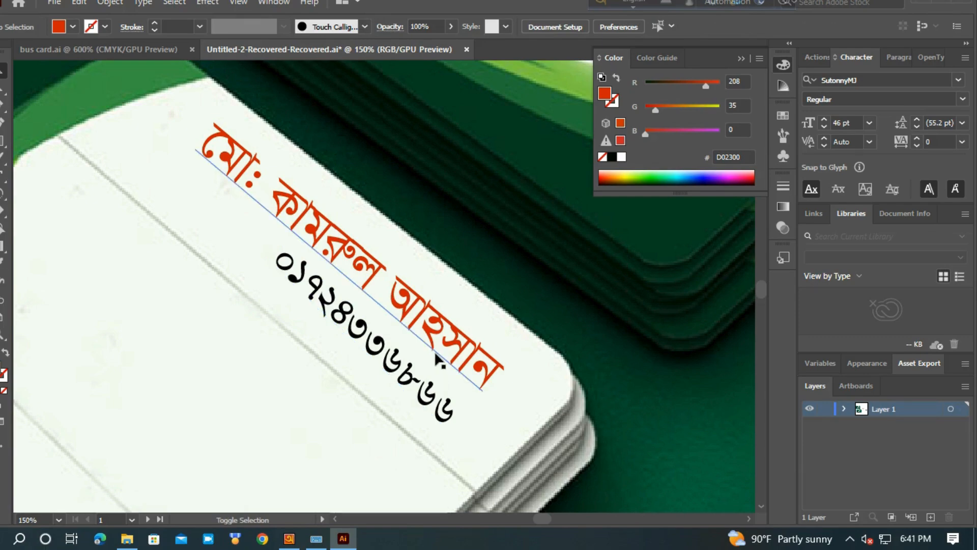
- View the whole mockup and compare the name and phone number placement with the bus card.ai layout
{"action": "scroll", "coordinate": [437, 359], "scroll_direction": "down", "scroll_amount": 2}
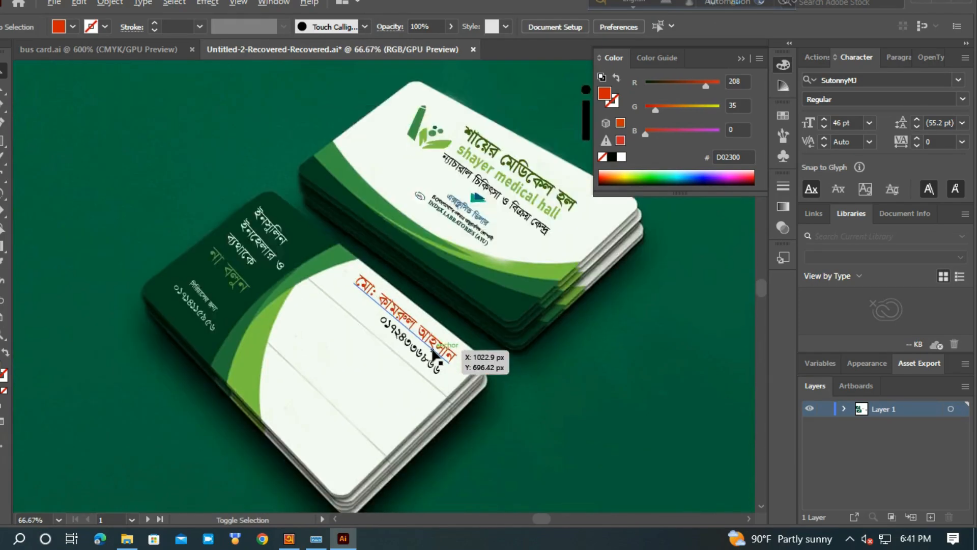
{"action": "scroll", "coordinate": [435, 354], "scroll_direction": "down", "scroll_amount": 2}
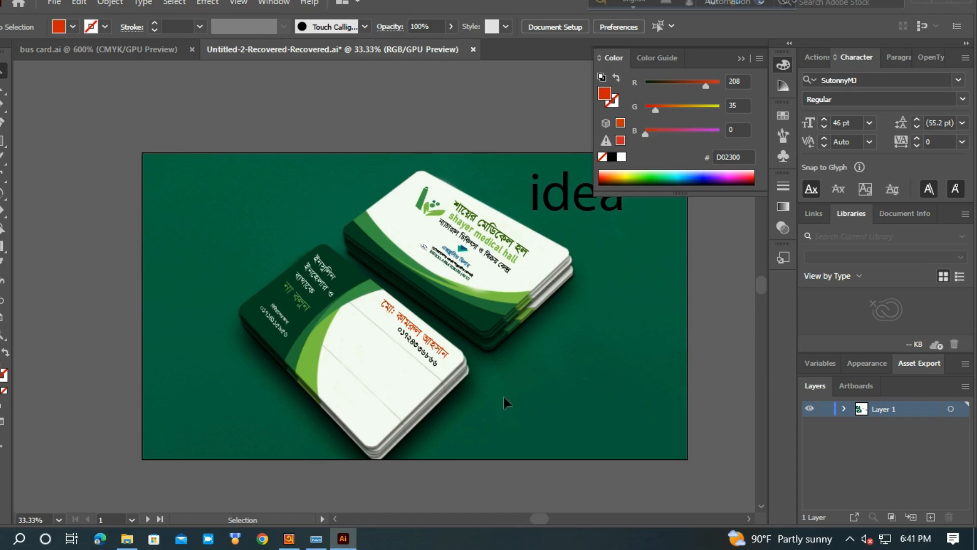
{"action": "left_click", "coordinate": [146, 56]}
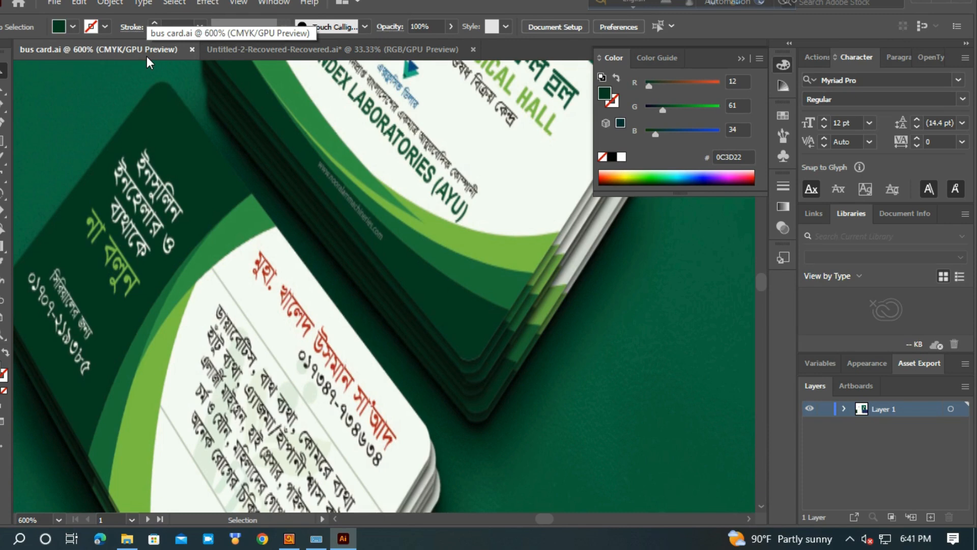
{"action": "left_click", "coordinate": [367, 46]}
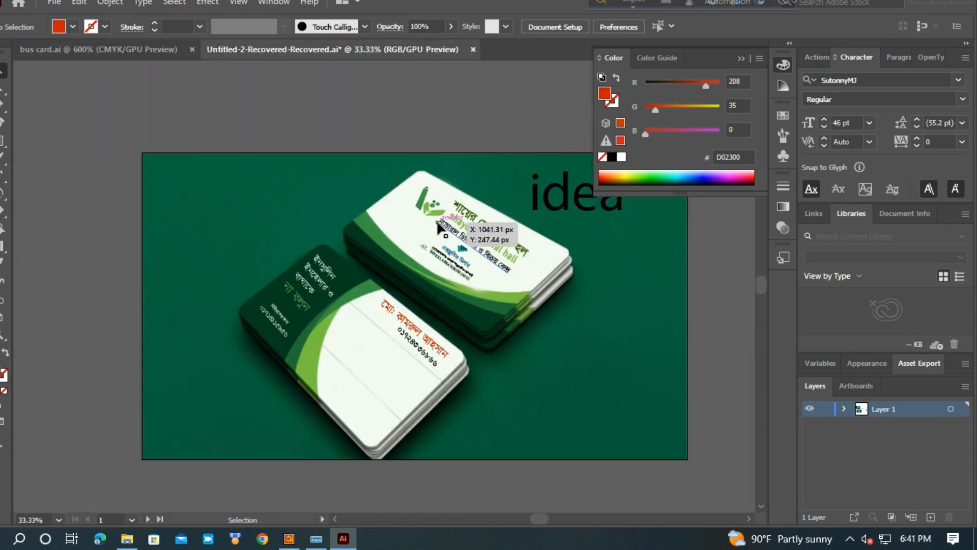
- Fine-tune the rotation of the cardholder's name, tilting it clockwise and back counterclockwise to suit the card's long edge, and deselect it
{"action": "scroll", "coordinate": [441, 306], "scroll_direction": "down", "scroll_amount": 2}
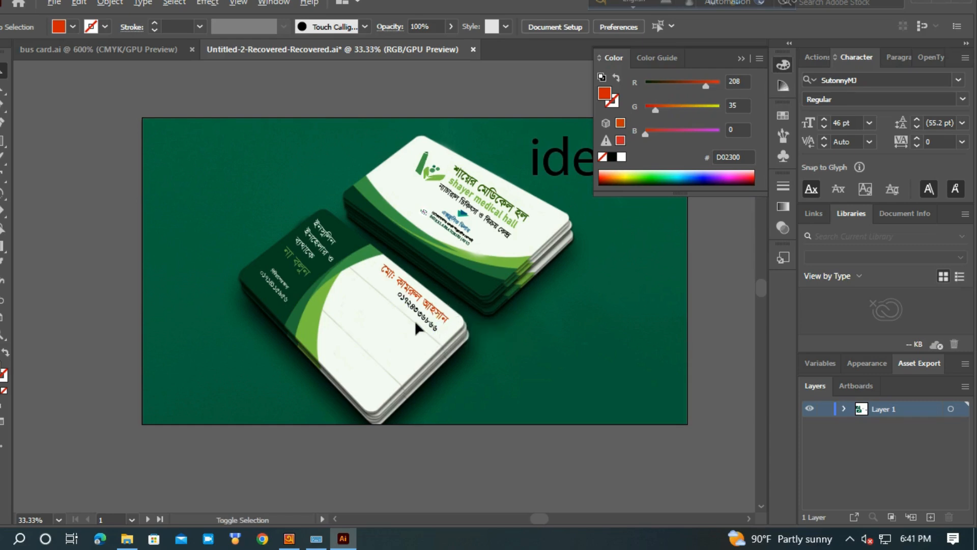
{"action": "scroll", "coordinate": [442, 325], "scroll_direction": "up", "scroll_amount": 3}
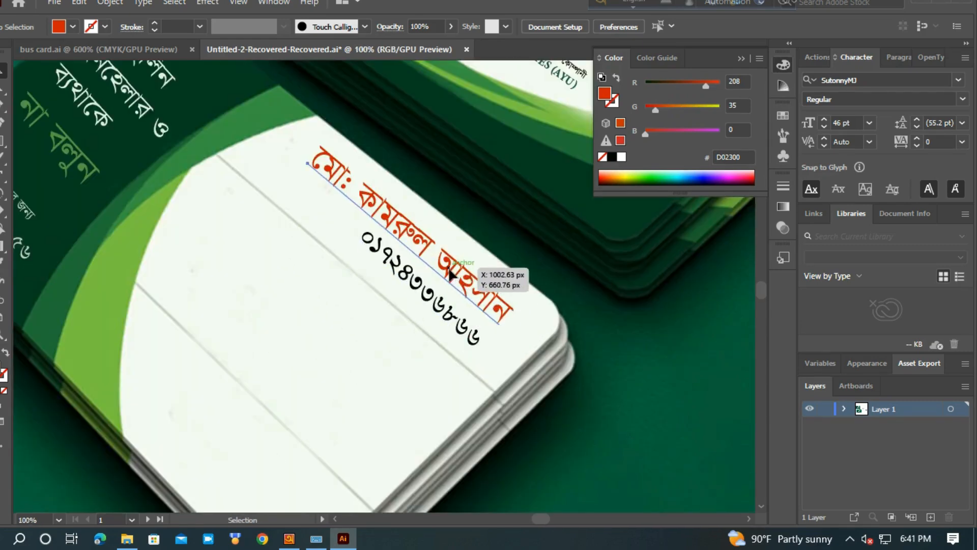
{"action": "left_click", "coordinate": [446, 275]}
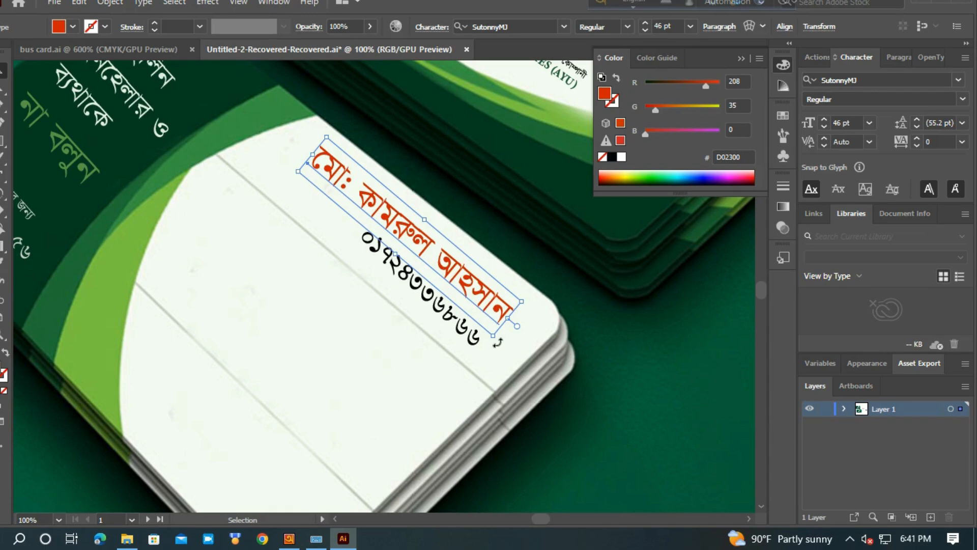
{"action": "left_click_drag", "start_coordinate": [499, 340], "coordinate": [492, 353]}
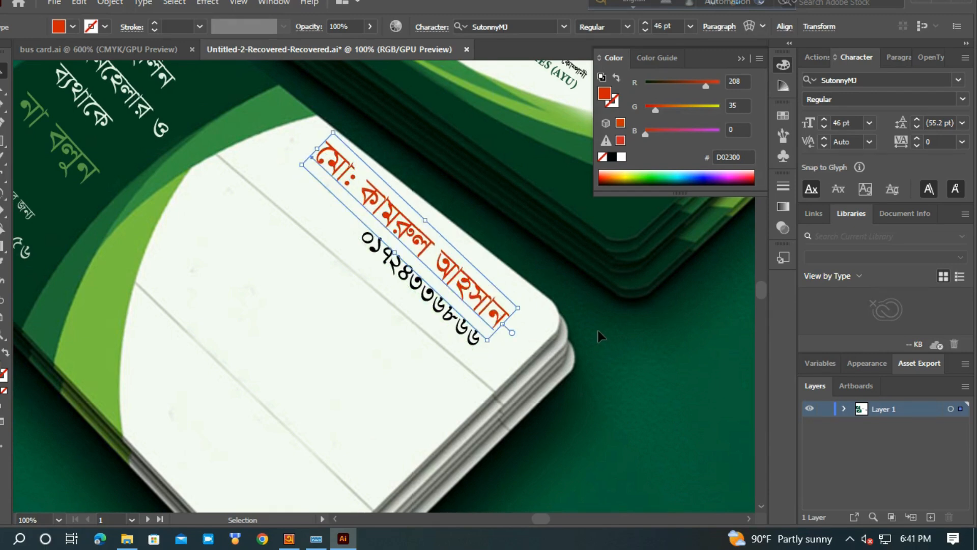
{"action": "left_click_drag", "start_coordinate": [495, 347], "coordinate": [494, 349]}
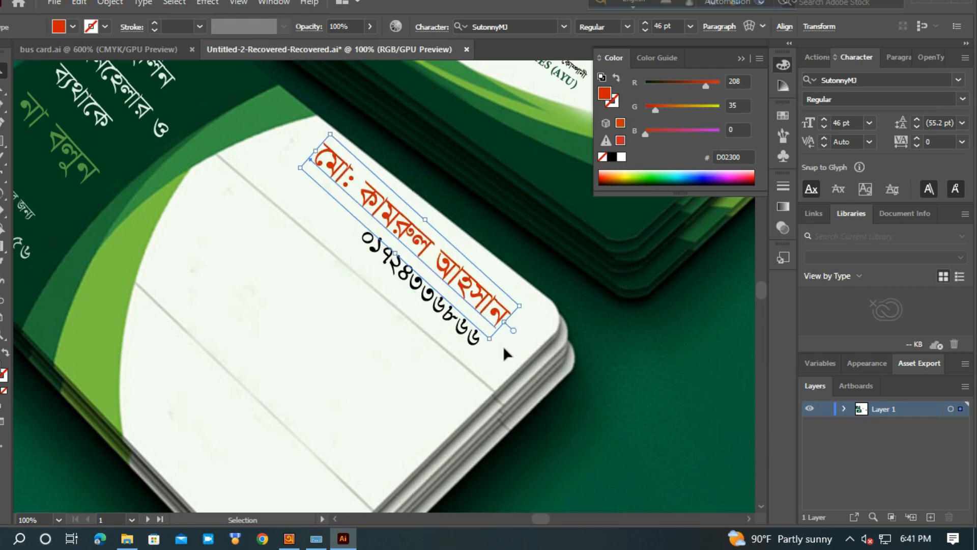
{"action": "left_click", "coordinate": [596, 319]}
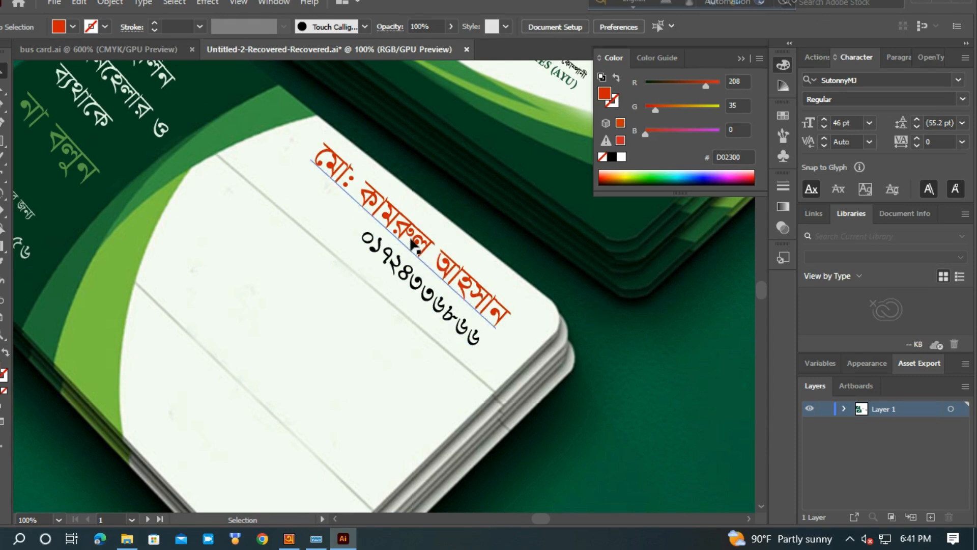
{"action": "left_click", "coordinate": [430, 240]}
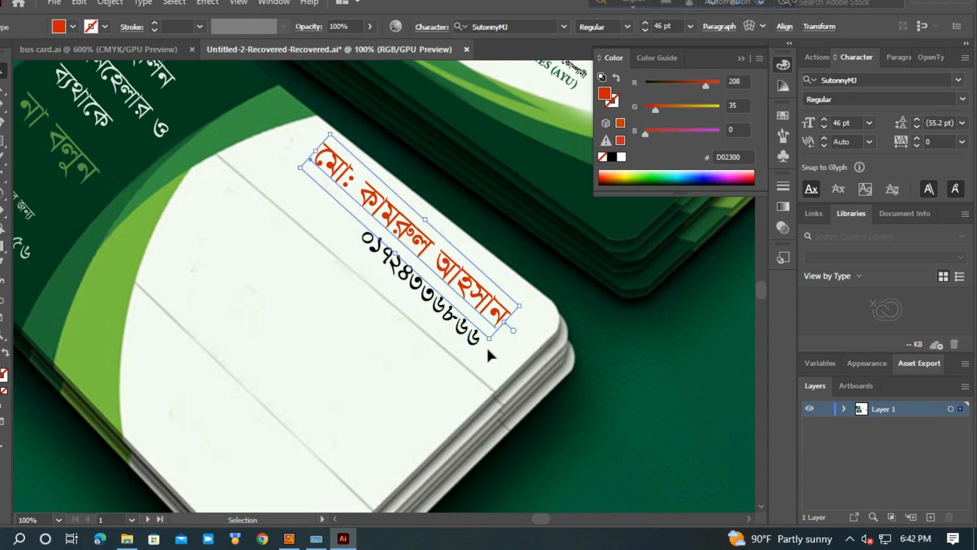
{"action": "mouse_move", "coordinate": [490, 345]}
{"action": "left_mouse_down"}
{"action": "mouse_move", "coordinate": [509, 339]}
{"action": "mouse_move", "coordinate": [503, 348]}
{"action": "left_mouse_up"}
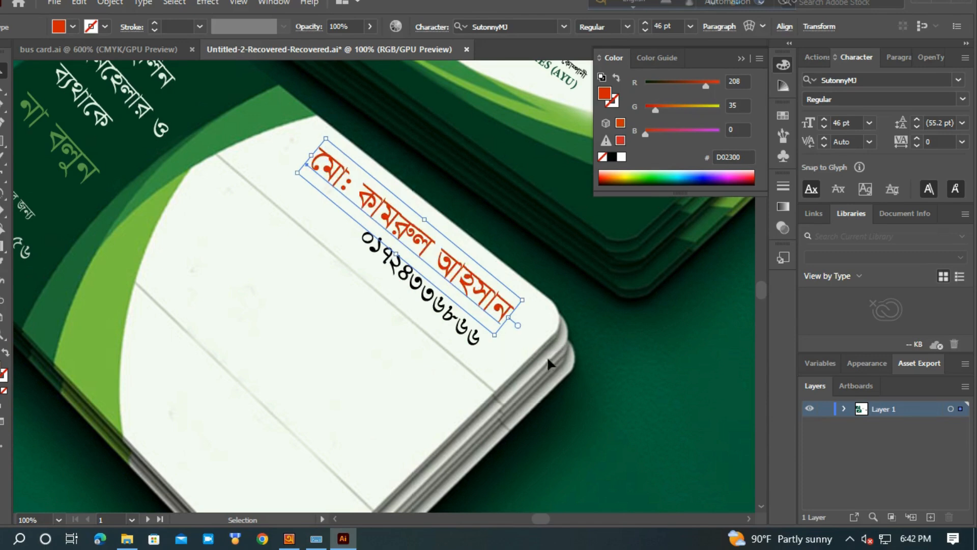
{"action": "left_click", "coordinate": [664, 344]}
- Rotate the phone number slightly counterclockwise so it runs parallel to the name above it, and deselect it
{"action": "left_click", "coordinate": [458, 328]}
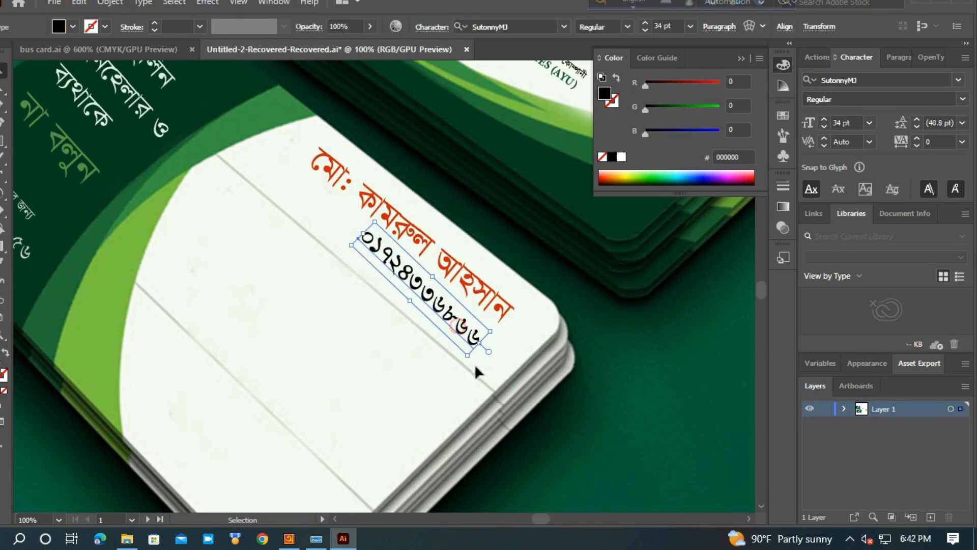
{"action": "left_click_drag", "start_coordinate": [471, 364], "coordinate": [477, 365]}
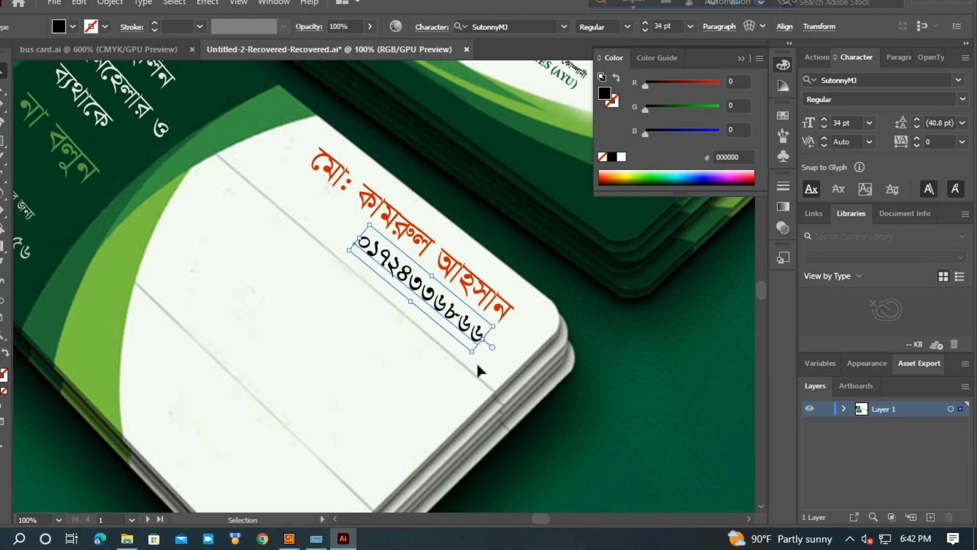
{"action": "left_click", "coordinate": [617, 330]}
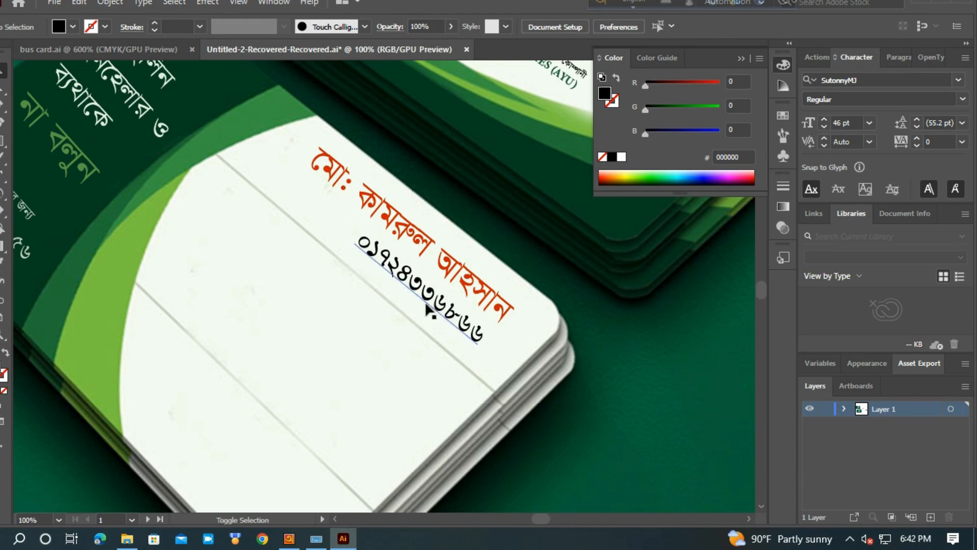
- Examine the full card mockup in bus card.ai against the current mockup, checking the angle and layout of the text lines
{"action": "scroll", "coordinate": [430, 311], "scroll_direction": "down", "scroll_amount": 4}
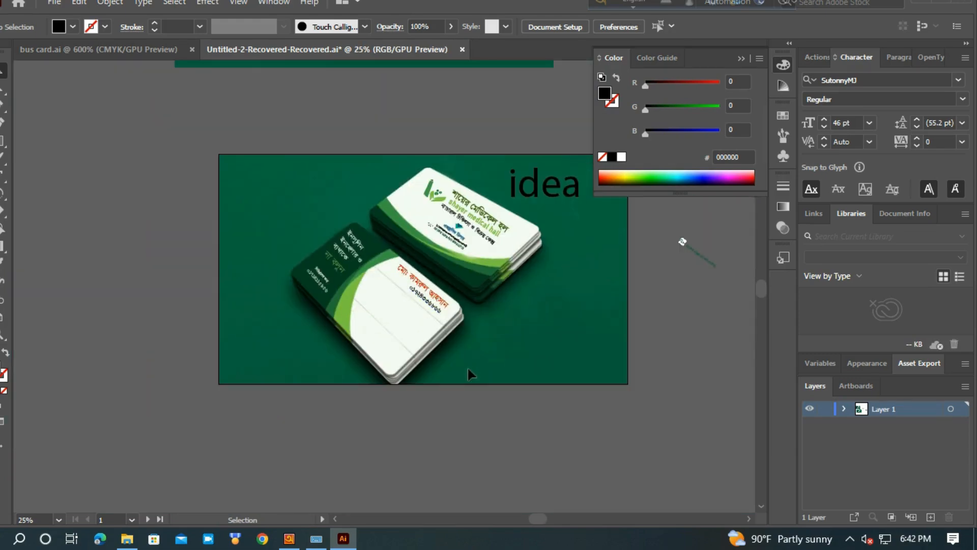
{"action": "left_click", "coordinate": [141, 50]}
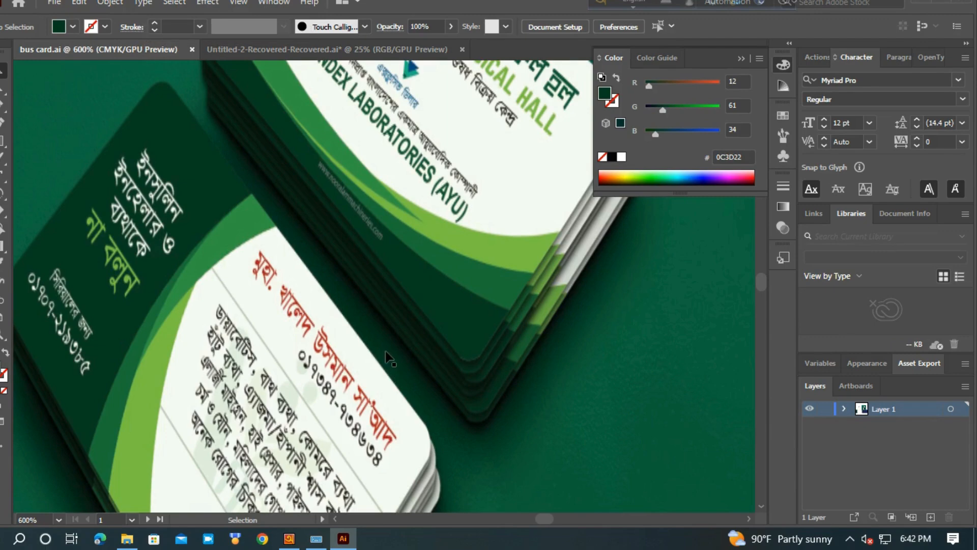
{"action": "scroll", "coordinate": [386, 352], "scroll_direction": "down", "scroll_amount": 5}
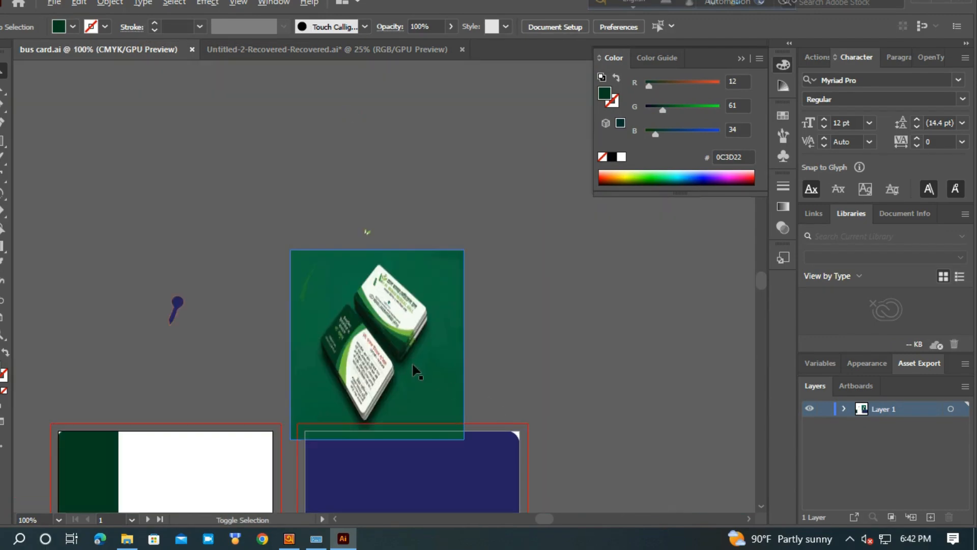
{"action": "scroll", "coordinate": [416, 365], "scroll_direction": "up", "scroll_amount": 1}
{"action": "scroll", "coordinate": [418, 372], "scroll_direction": "up", "scroll_amount": 2}
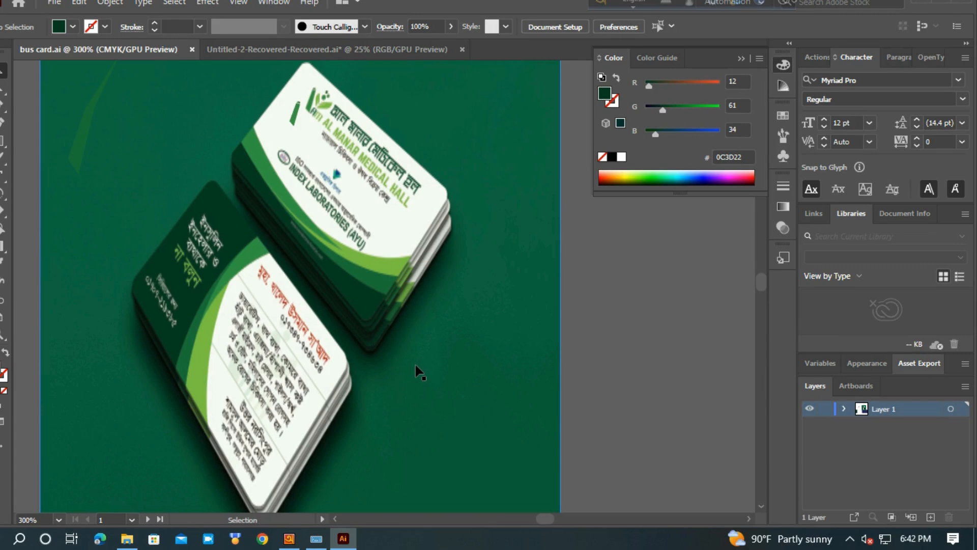
{"action": "left_click", "coordinate": [295, 46]}
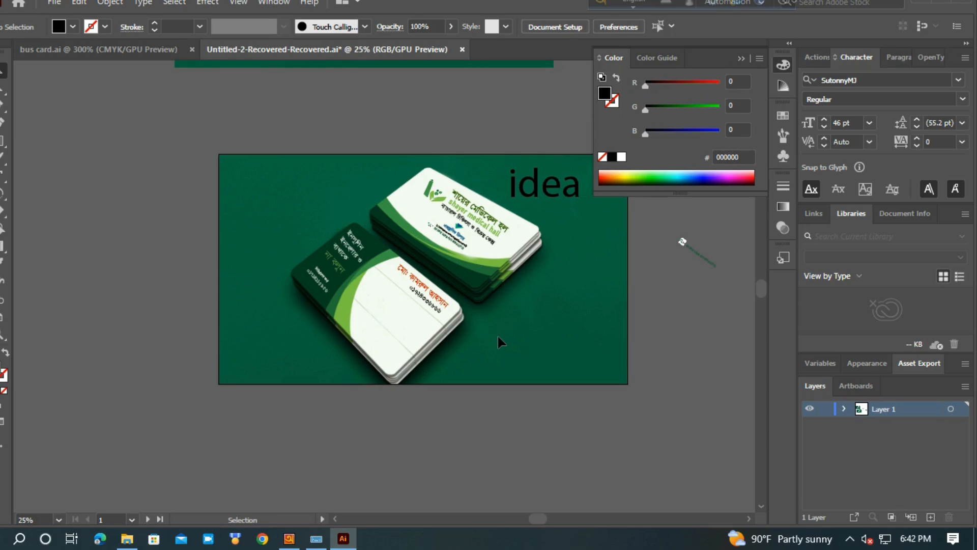
- Rotate the red cardholder's name slightly clockwise above the phone number
{"action": "scroll", "coordinate": [433, 307], "scroll_direction": "up", "scroll_amount": 3}
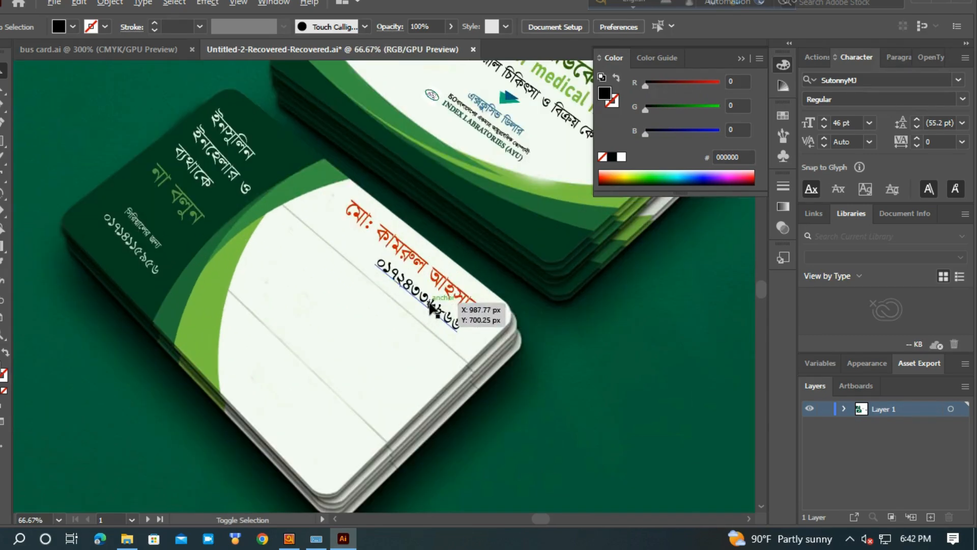
{"action": "left_click", "coordinate": [472, 308]}
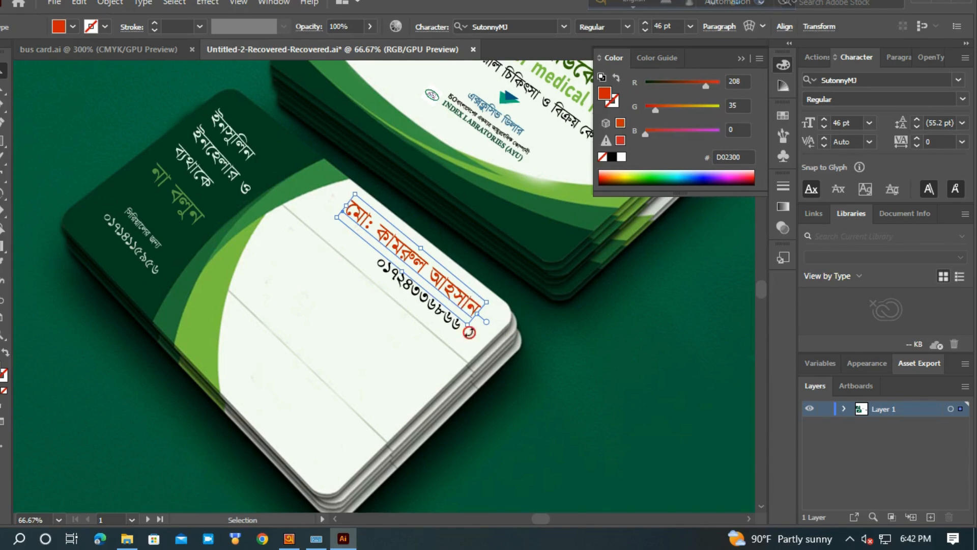
{"action": "left_click_drag", "start_coordinate": [468, 333], "coordinate": [462, 332]}
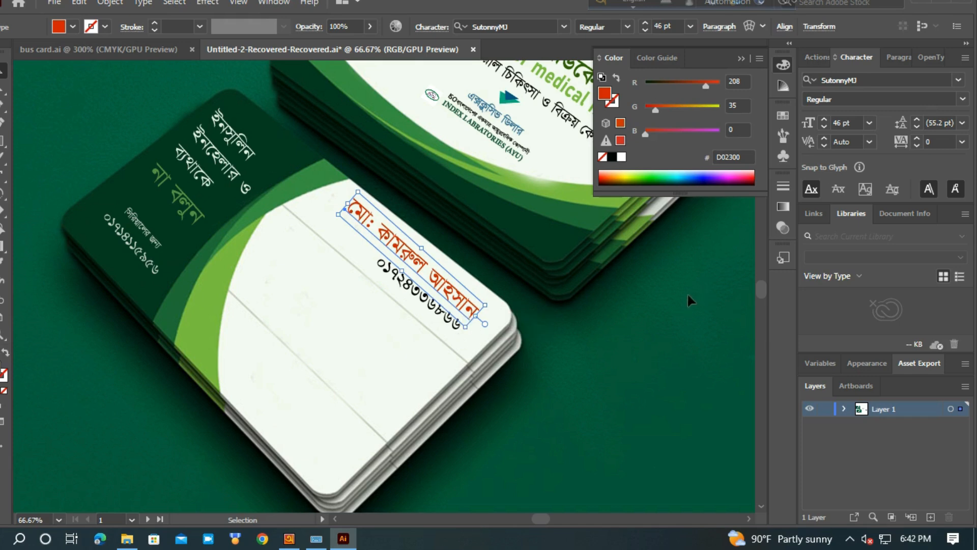
- Rotate the black phone number slightly clockwise to match the tilt of the red name above it, and deselect it
{"action": "left_click", "coordinate": [609, 319]}
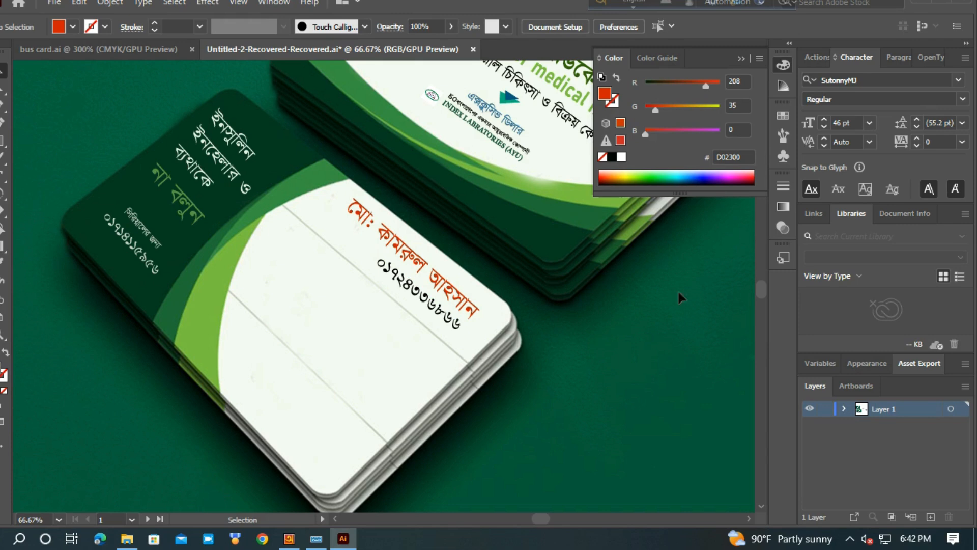
{"action": "left_click", "coordinate": [411, 291]}
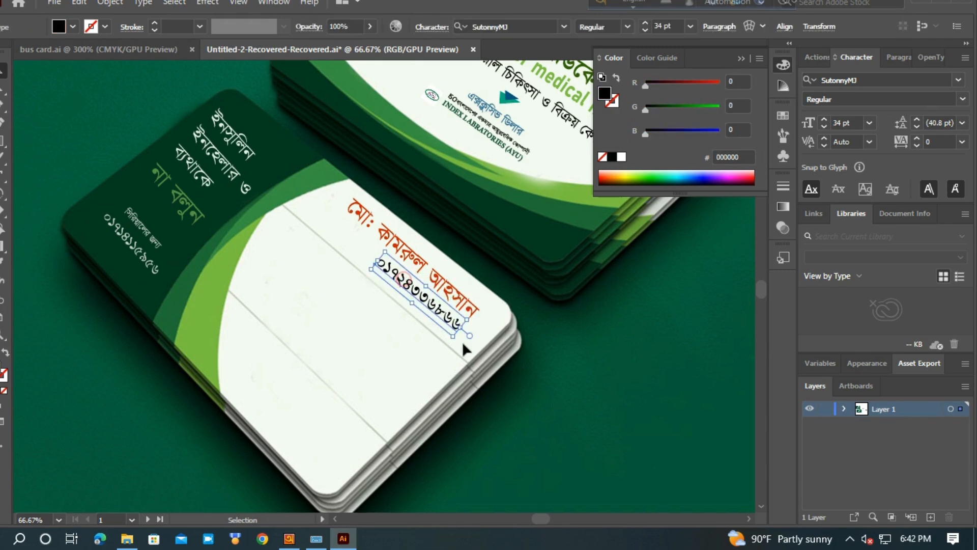
{"action": "left_click_drag", "start_coordinate": [459, 346], "coordinate": [463, 346]}
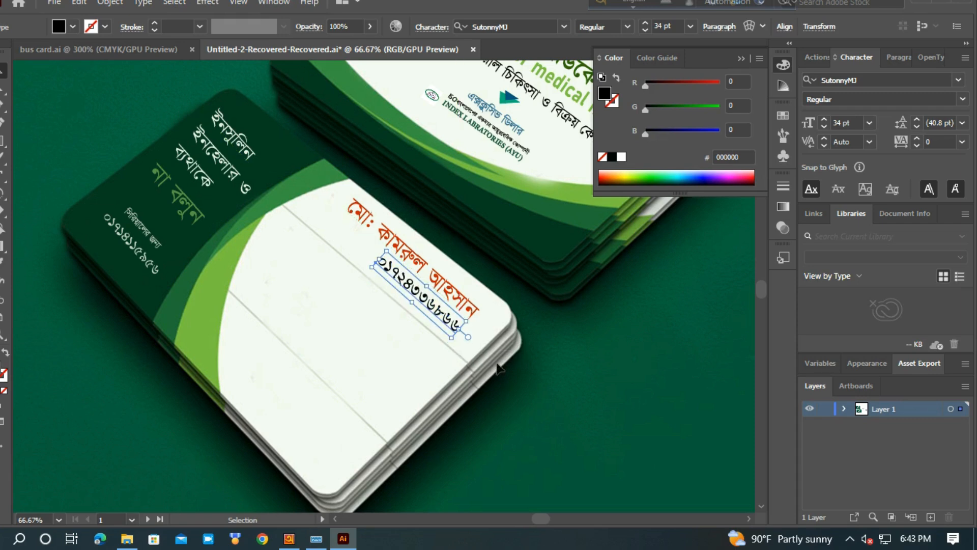
{"action": "left_click", "coordinate": [542, 357]}
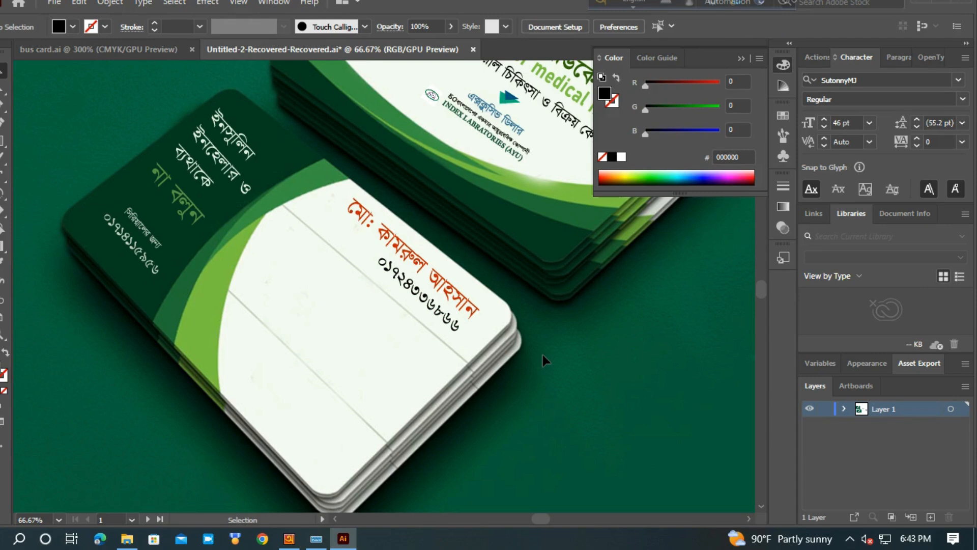
{"action": "scroll", "coordinate": [542, 353], "scroll_direction": "down", "scroll_amount": 3}
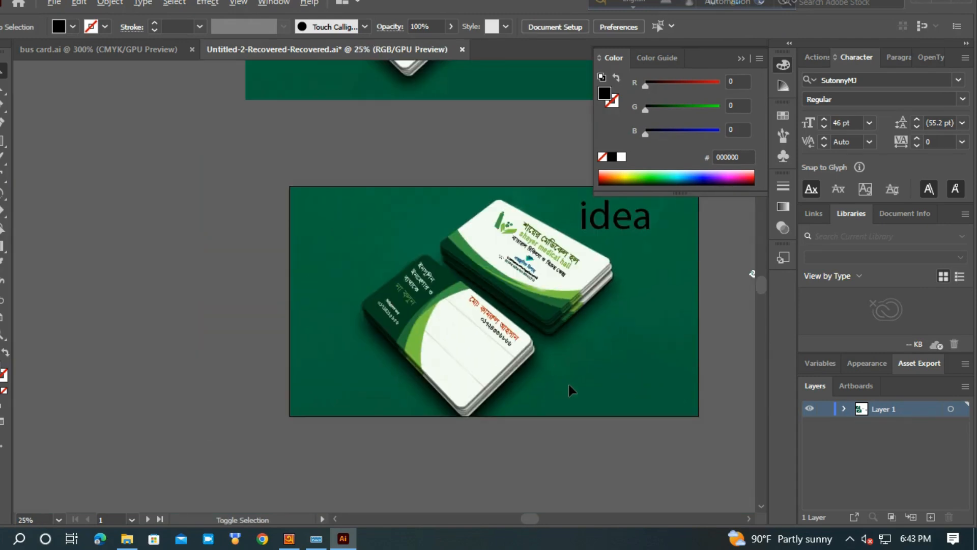
{"action": "scroll", "coordinate": [569, 383], "scroll_direction": "up", "scroll_amount": 1}
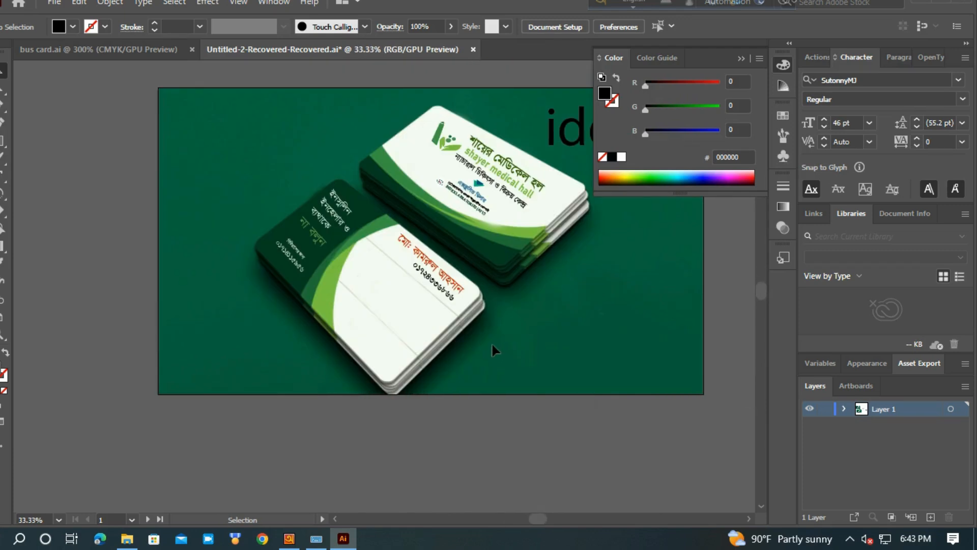
{"action": "left_click", "coordinate": [850, 540]}
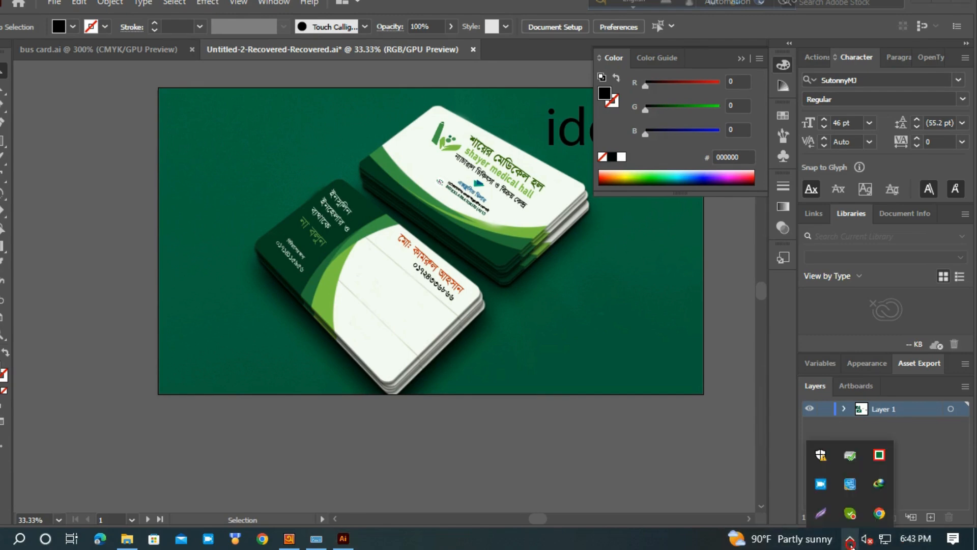
{"action": "left_click", "coordinate": [822, 487]}
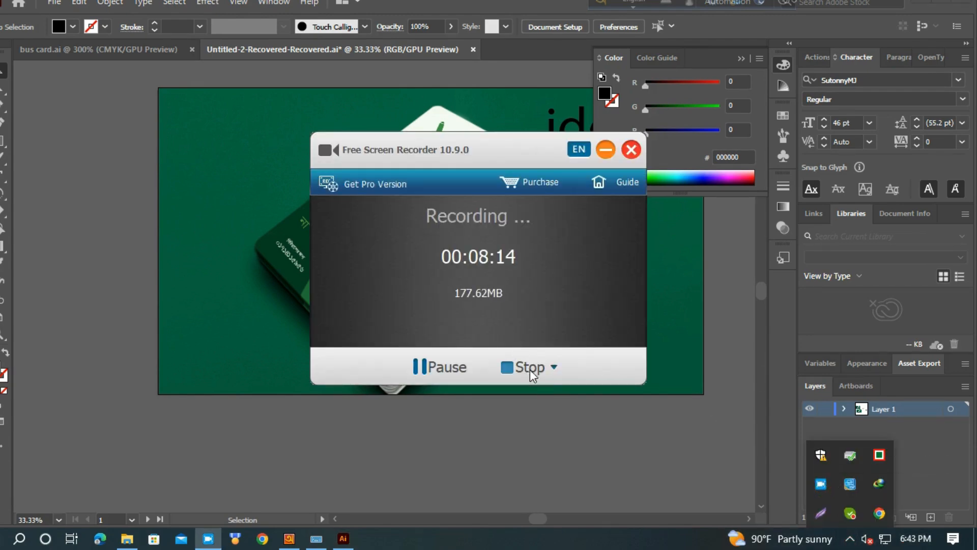